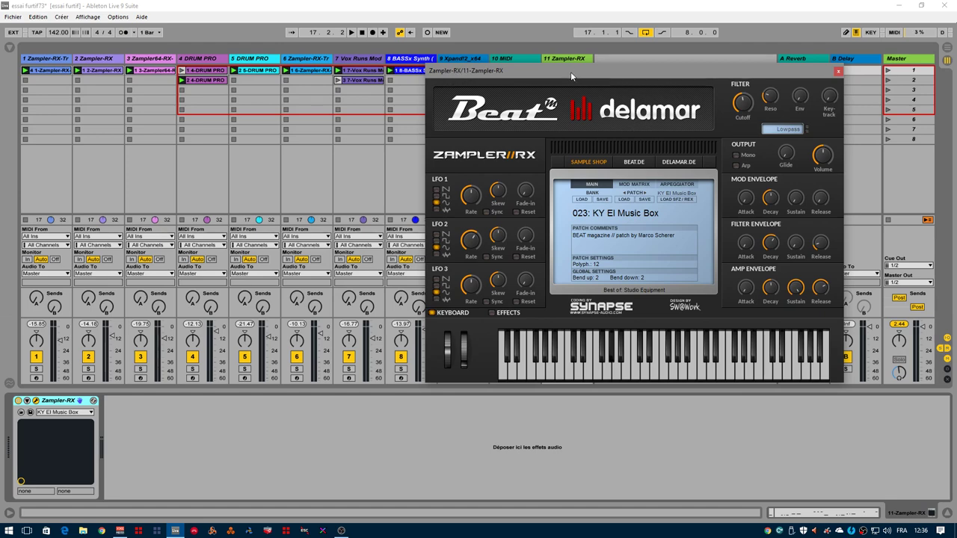
# Step: View the Zampler synth windows on tracks 11, 3 and 1, moving each one to where it can be seen clearly
pyautogui.moveTo(570, 72); pyautogui.dragTo(662, 77)
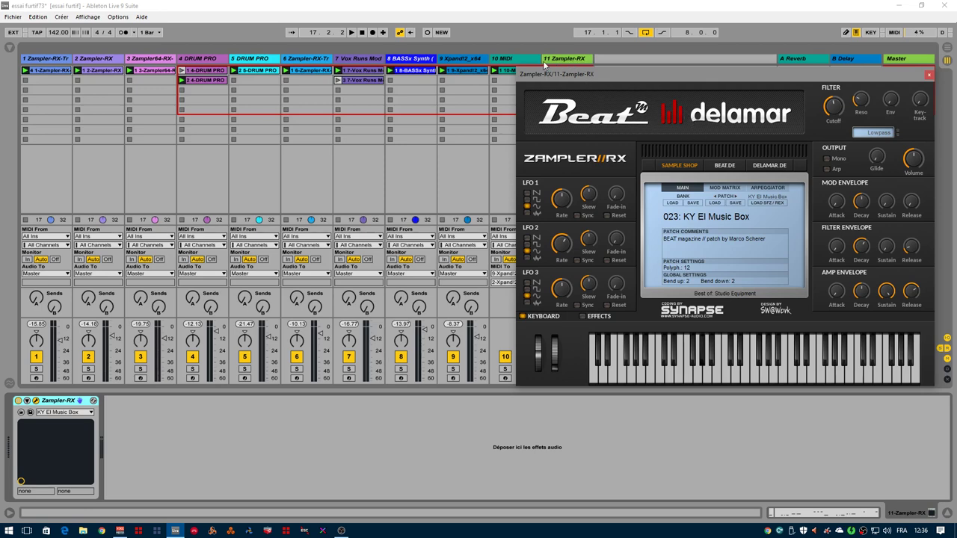
pyautogui.click(142, 59)
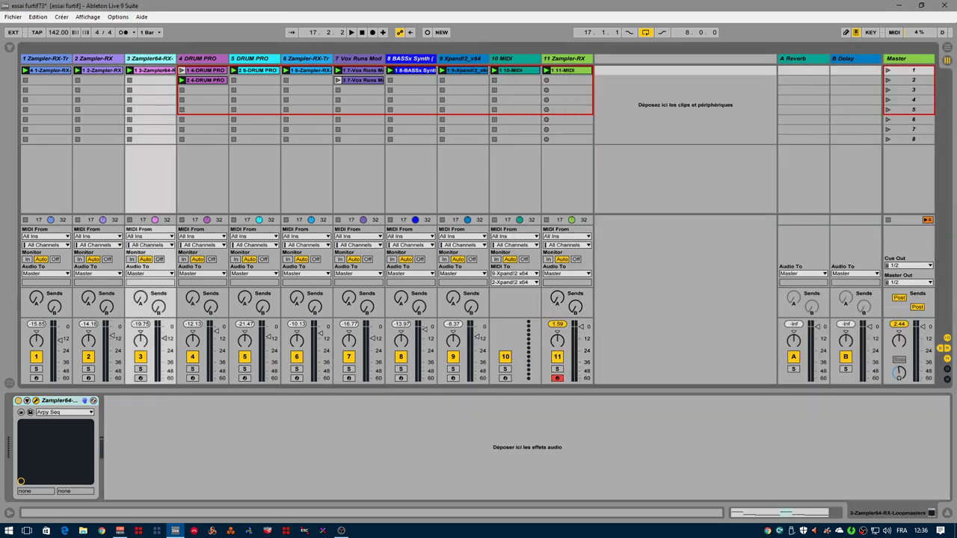
pyautogui.moveTo(956, 93); pyautogui.dragTo(359, 96)
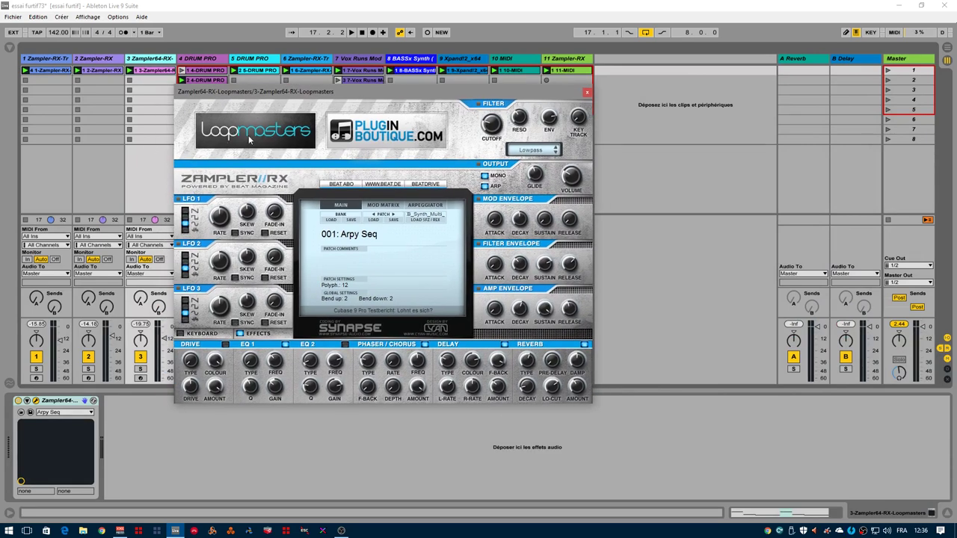
pyautogui.click(56, 59)
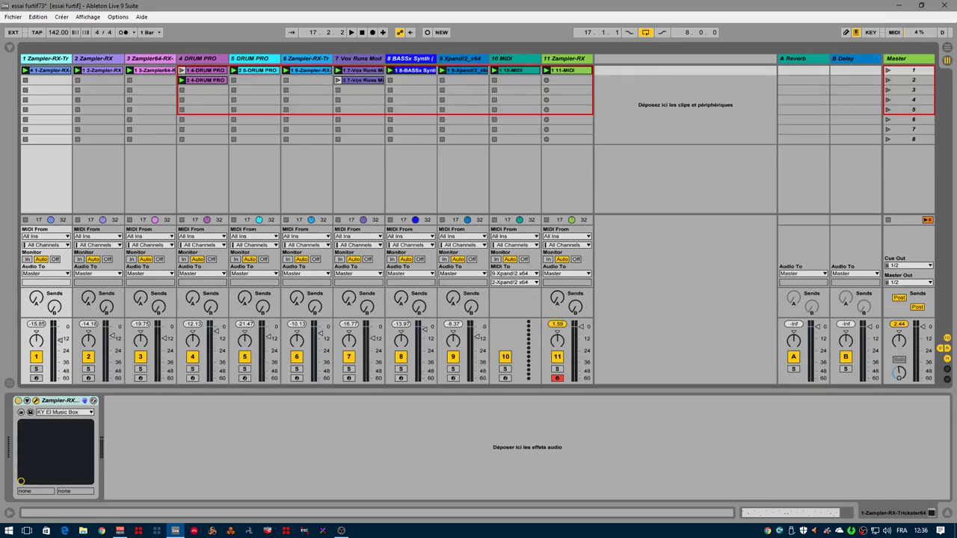
pyautogui.moveTo(955, 81); pyautogui.dragTo(460, 106)
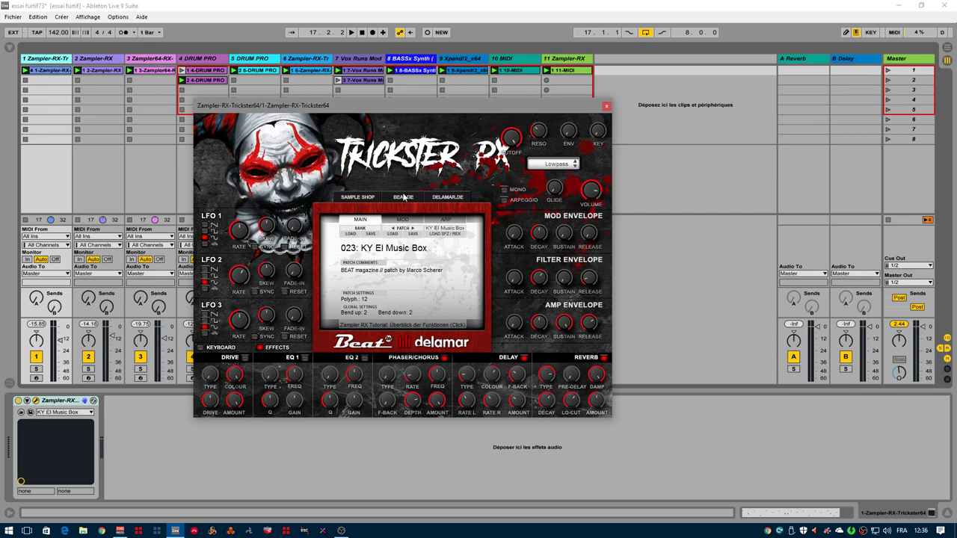
# Step: Compare the Zampler instrument windows on tracks 11, 2, 1 and 3, repositioning those on tracks 11 and 2
pyautogui.click(553, 58)
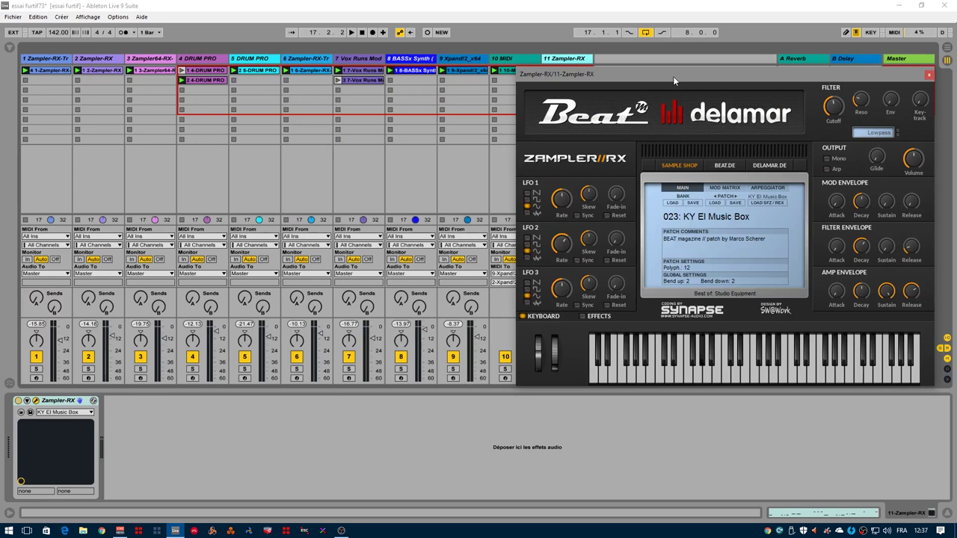
pyautogui.moveTo(673, 80); pyautogui.dragTo(291, 111)
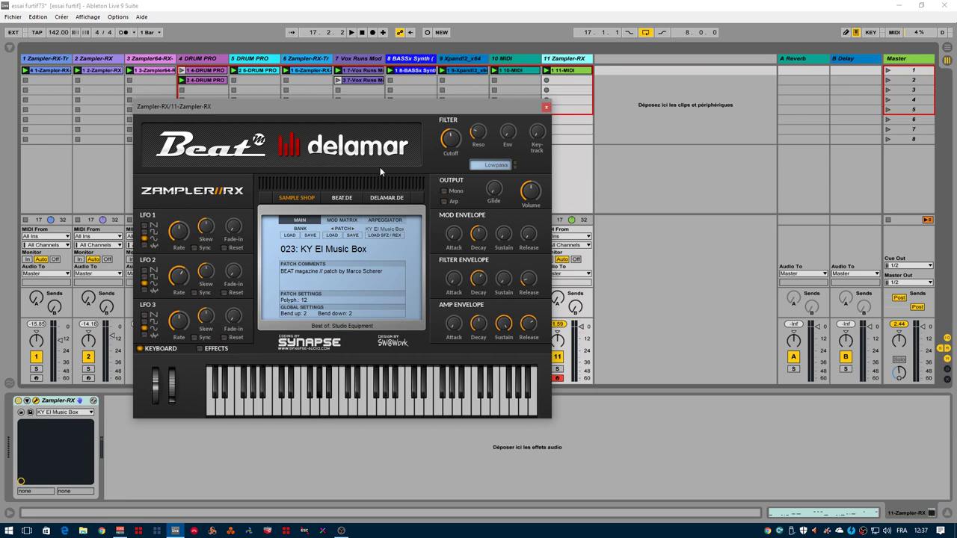
pyautogui.click(114, 60)
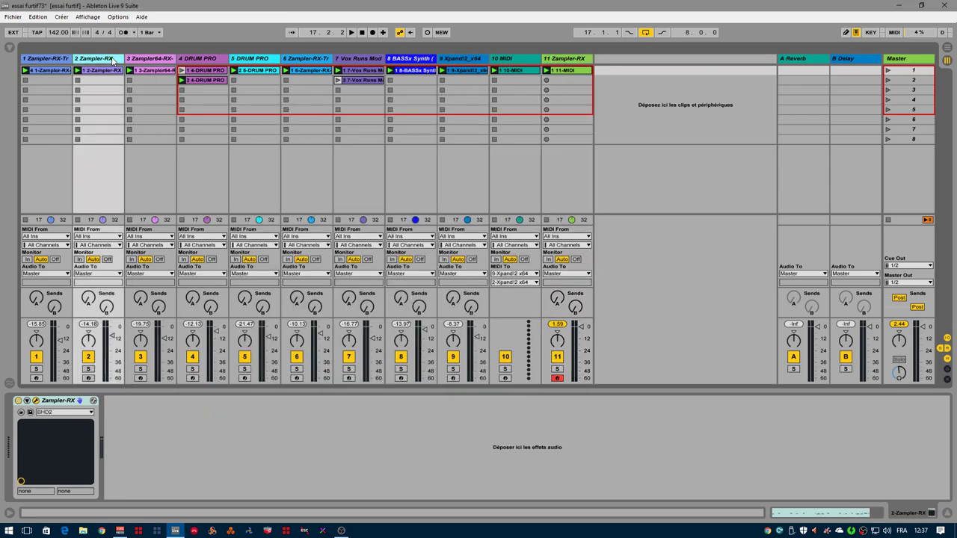
pyautogui.click(47, 60)
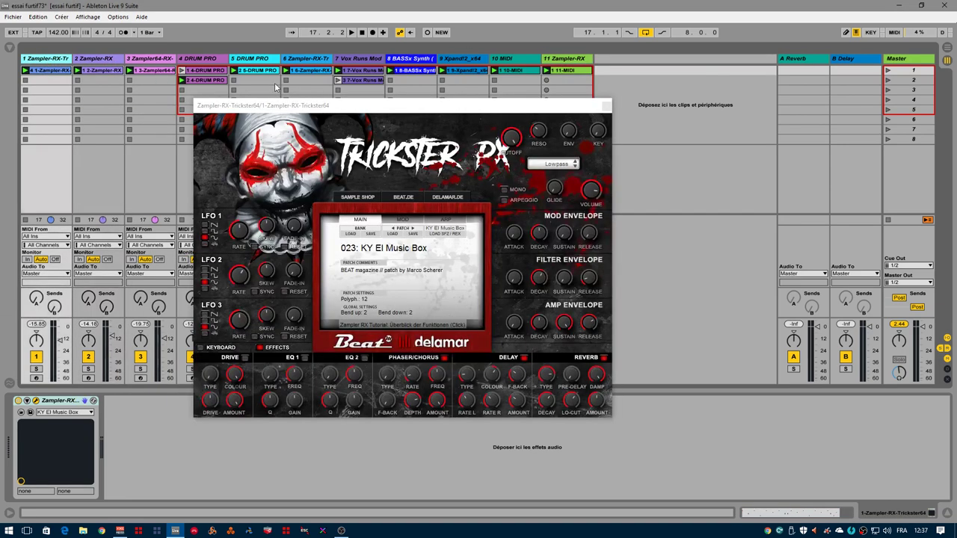
pyautogui.click(94, 59)
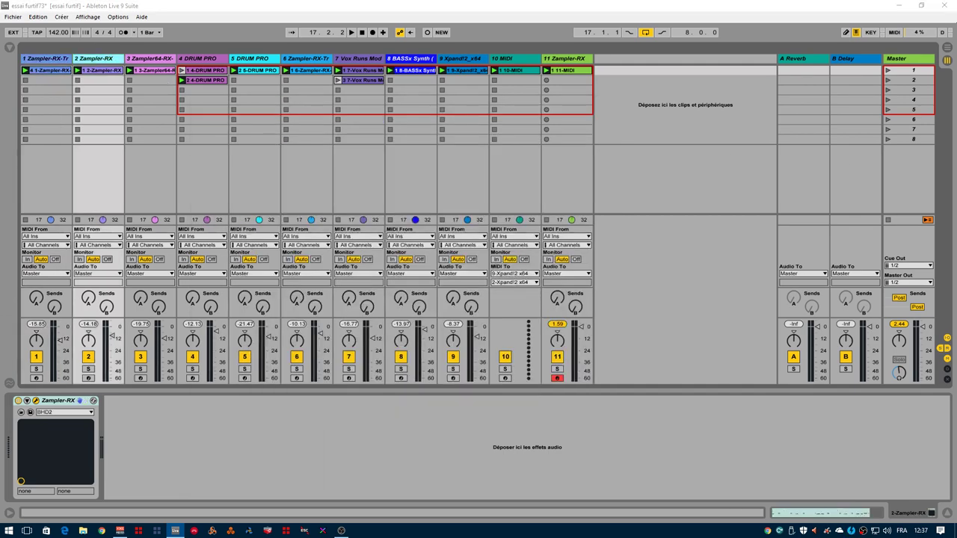
pyautogui.moveTo(956, 71); pyautogui.dragTo(429, 111)
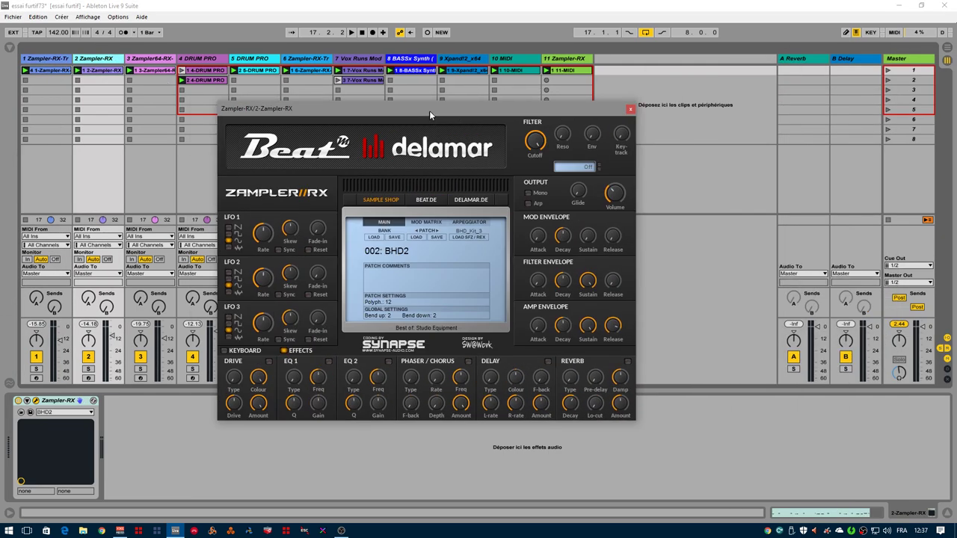
pyautogui.click(151, 63)
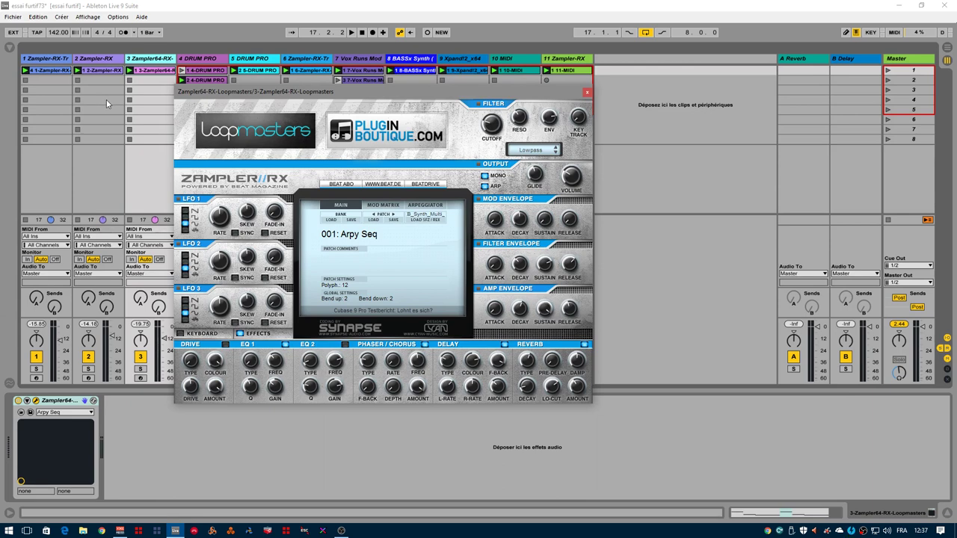
# Step: Play the set and look at the instruments on tracks 1, 2 and 3 while it runs
pyautogui.press('space')
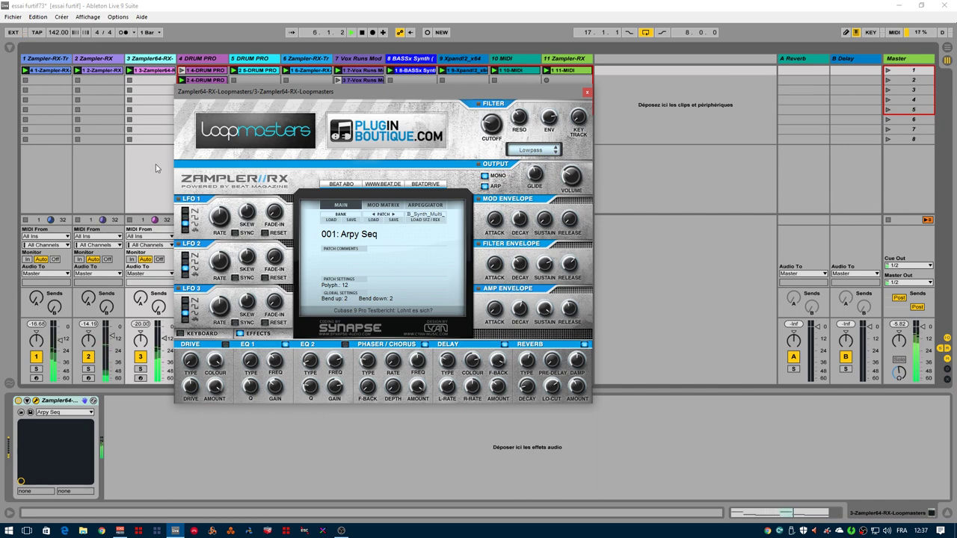
pyautogui.click(55, 60)
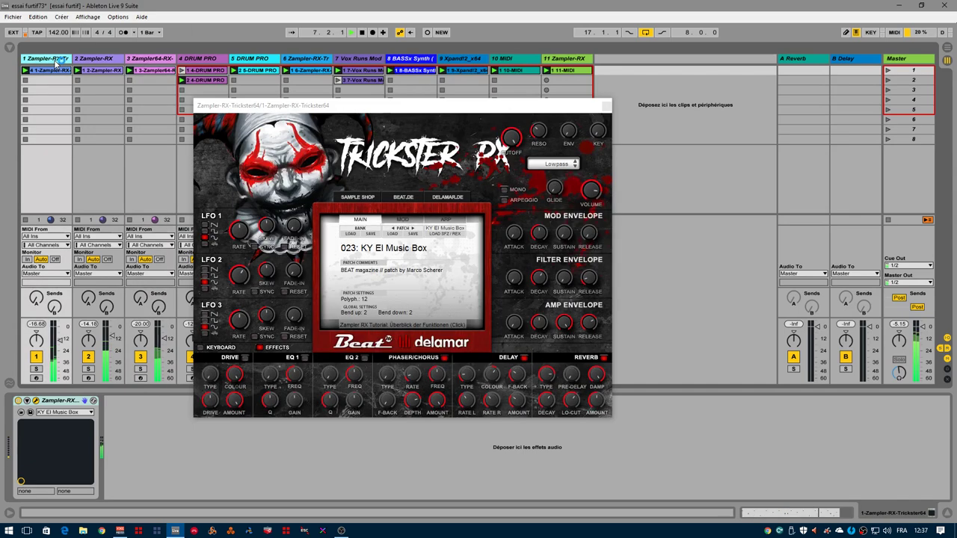
pyautogui.click(117, 59)
pyautogui.click(156, 61)
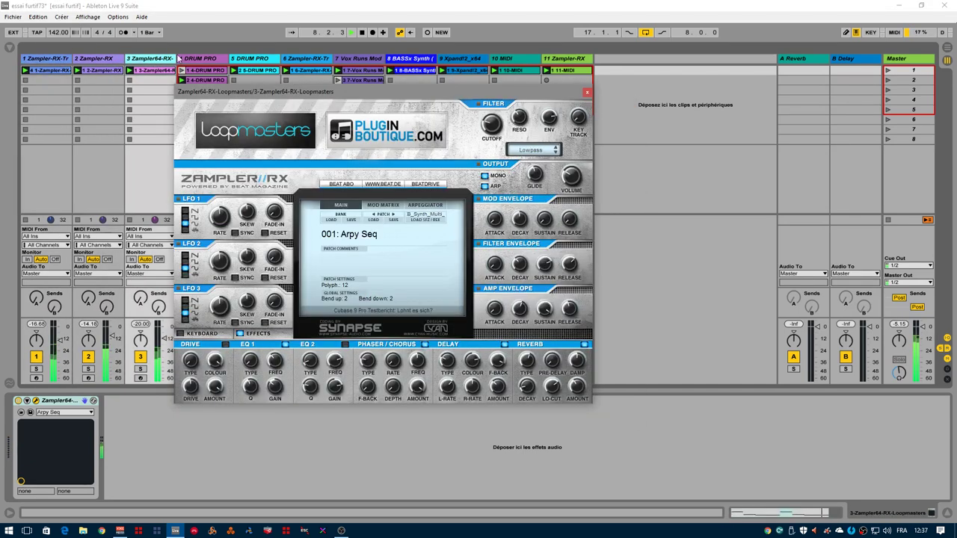
# Step: Examine the DRUM PRO instruments on tracks 4 and 5 and the Vox Runs Module on track 7 during playback
pyautogui.click(214, 59)
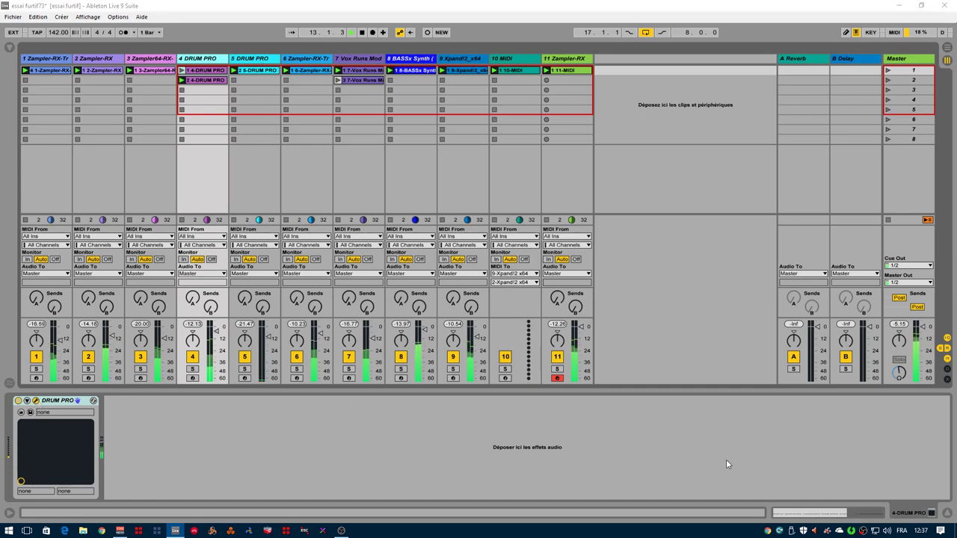
pyautogui.moveTo(956, 86); pyautogui.dragTo(346, 118)
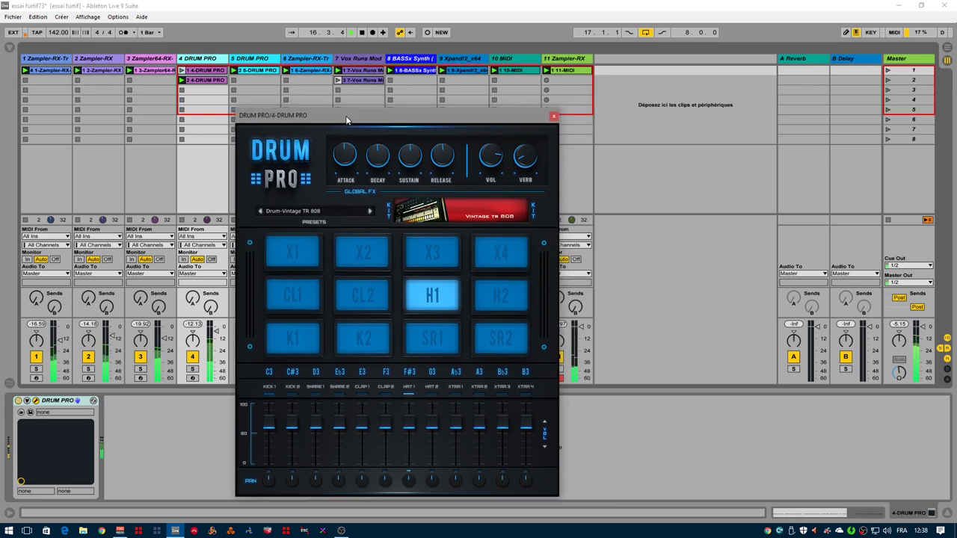
pyautogui.click(265, 60)
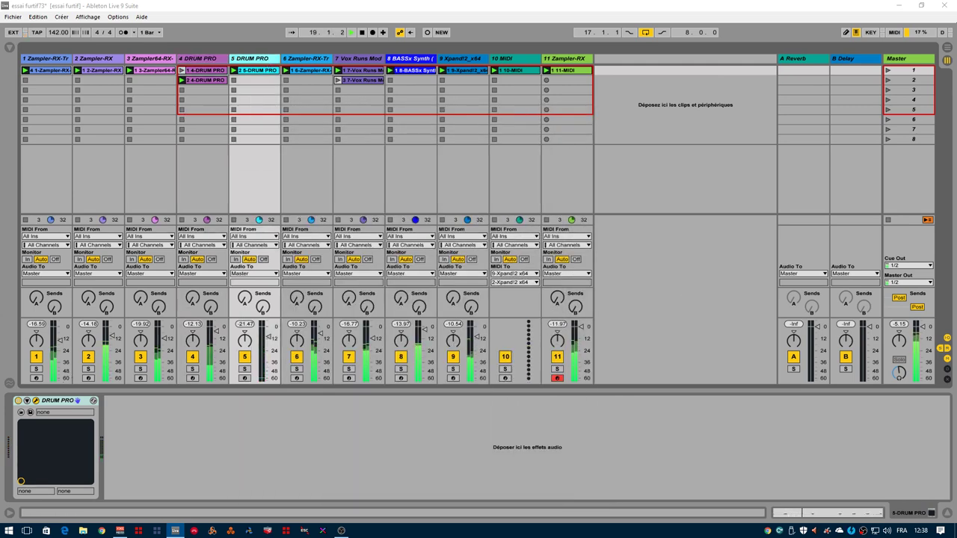
pyautogui.moveTo(956, 67); pyautogui.dragTo(633, 121)
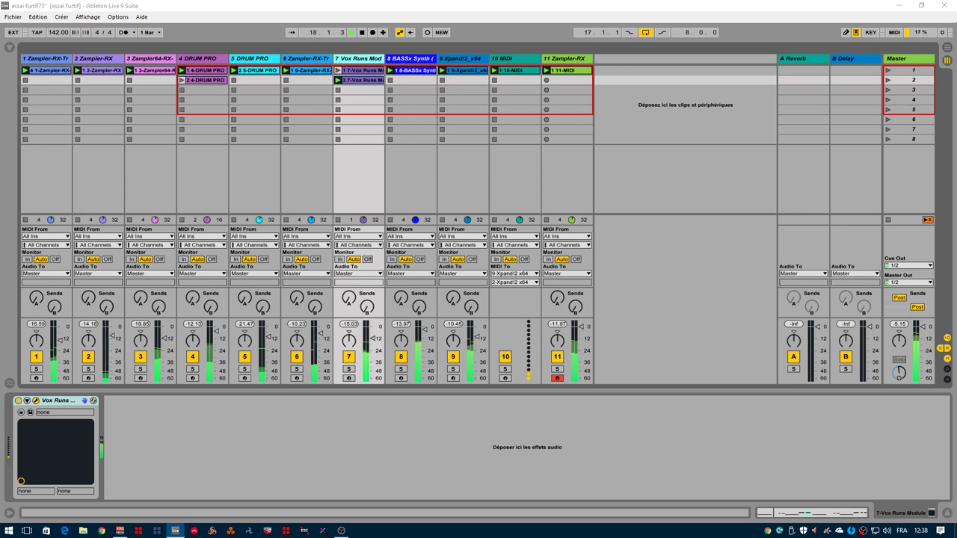
pyautogui.moveTo(956, 107); pyautogui.dragTo(757, 143)
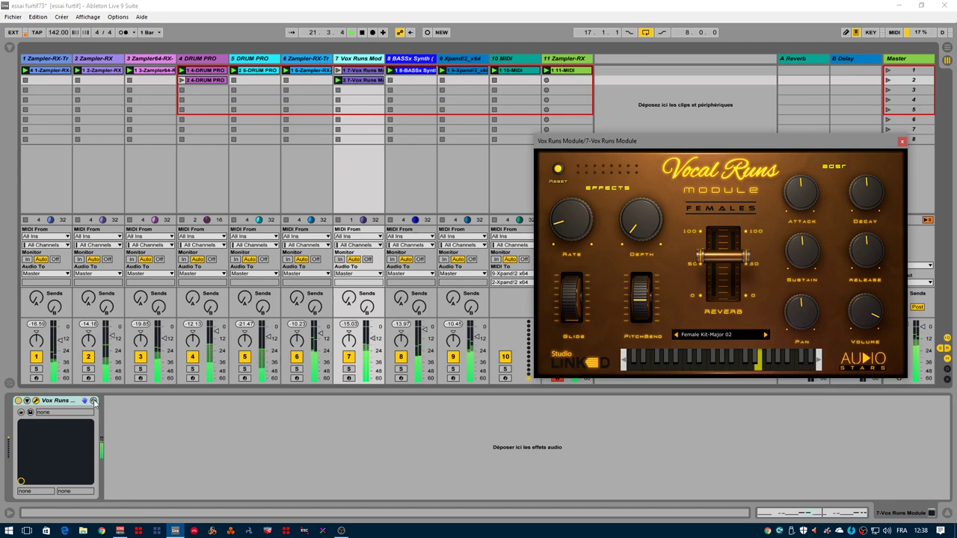
# Step: Solo track 1 to hear it alone and bring its Trickster synth window into clear view
pyautogui.click(36, 369)
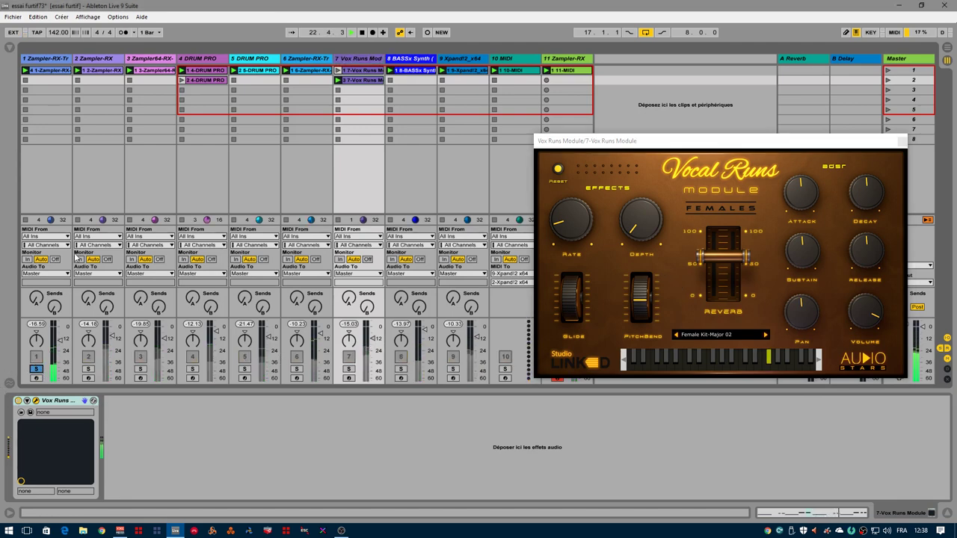
pyautogui.click(55, 63)
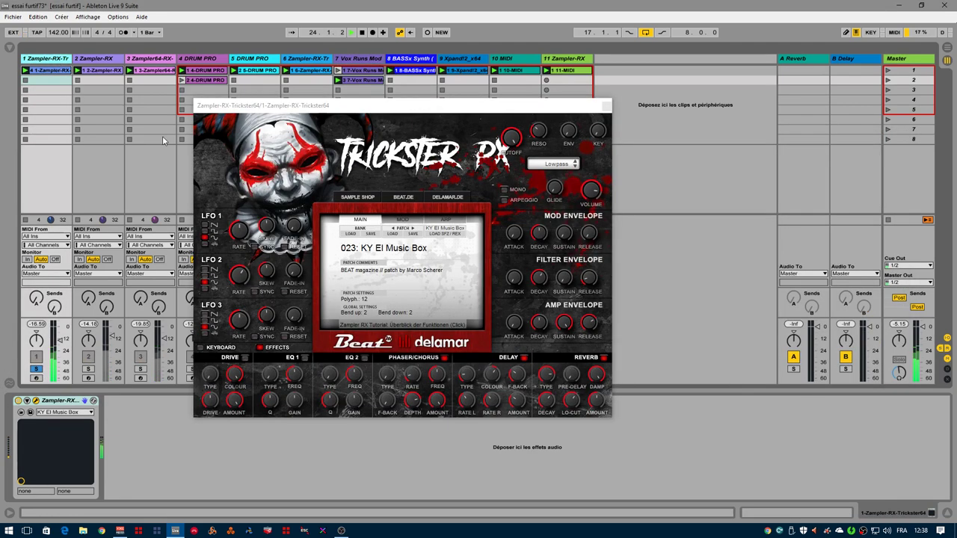
pyautogui.moveTo(381, 108); pyautogui.dragTo(659, 66)
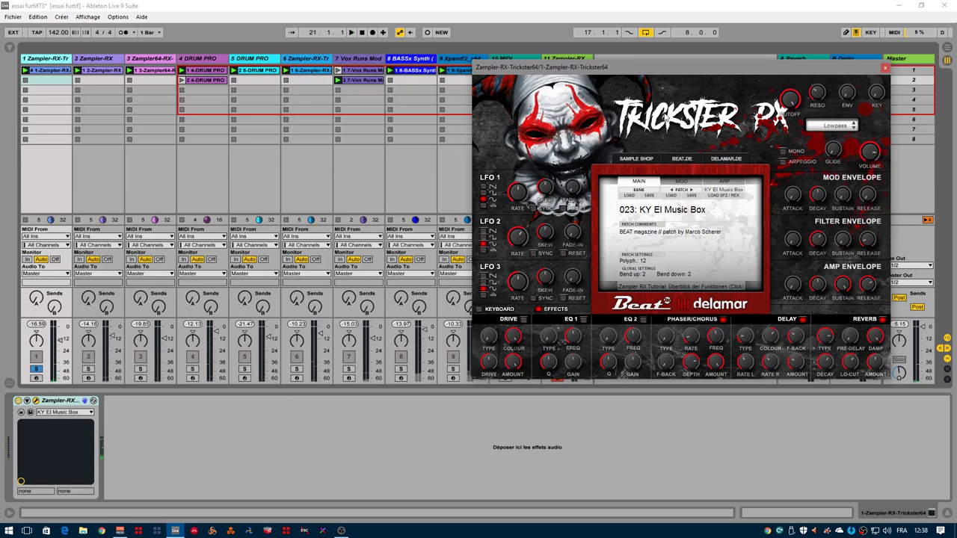
pyautogui.moveTo(676, 70); pyautogui.dragTo(582, 98)
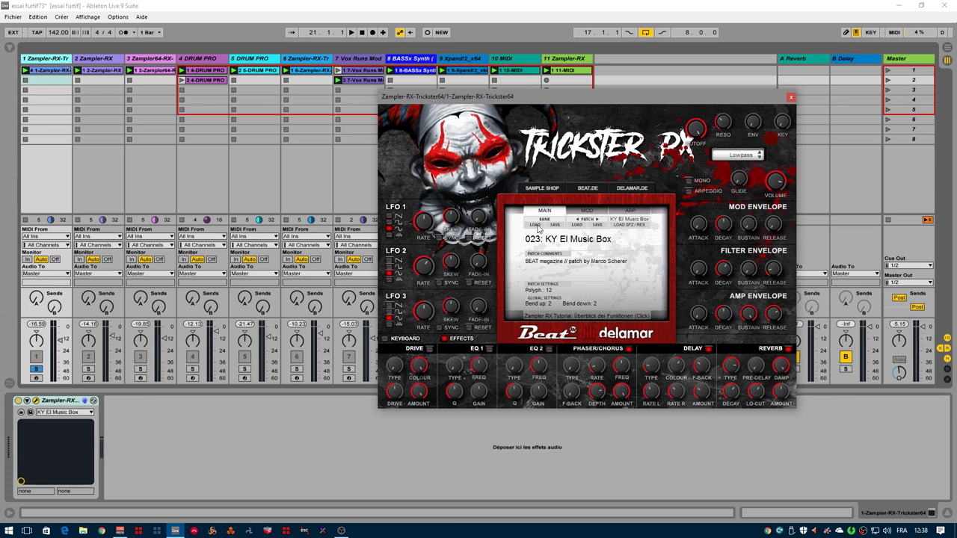
# Step: Examine Trickster's SFZ/REX sample loading dialog and its patch list, keeping the current patch
pyautogui.click(617, 226)
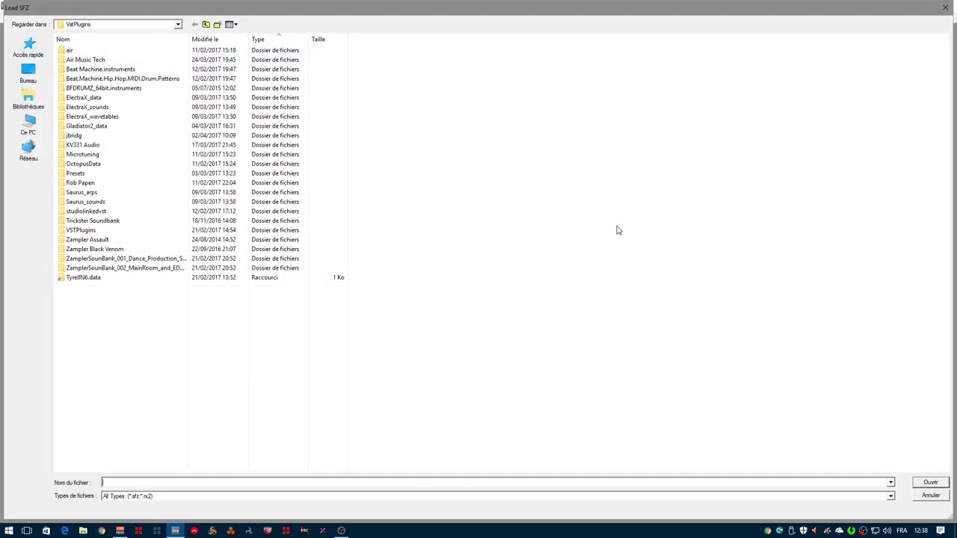
pyautogui.click(944, 8)
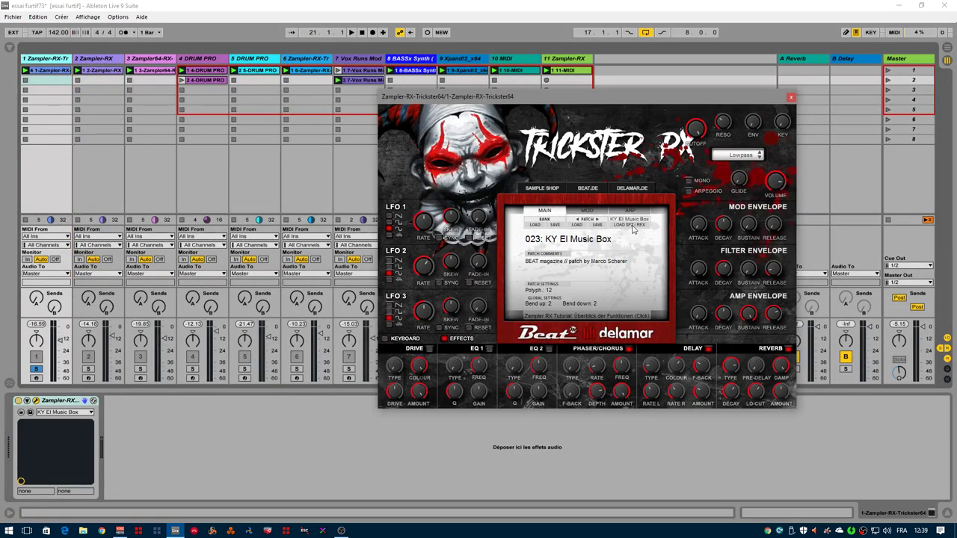
pyautogui.click(566, 241)
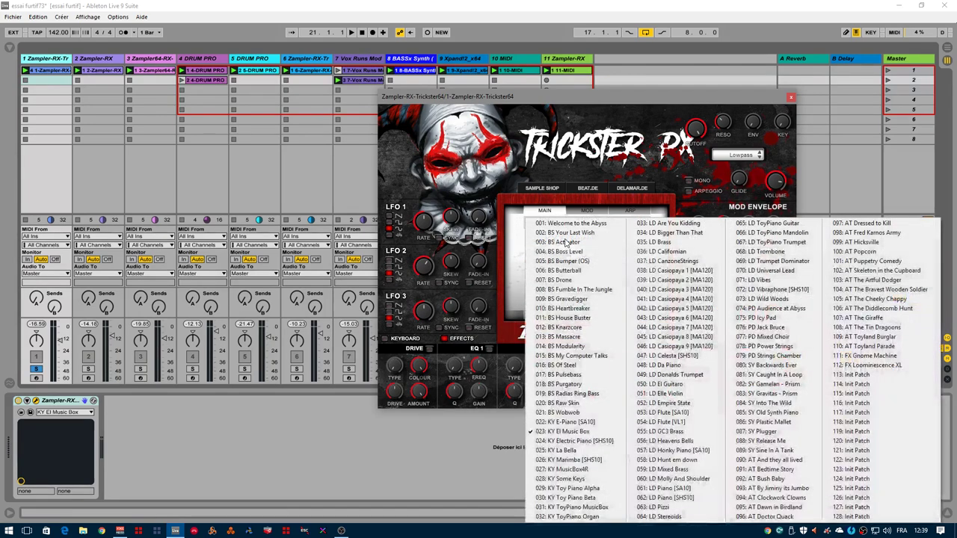
pyautogui.click(514, 239)
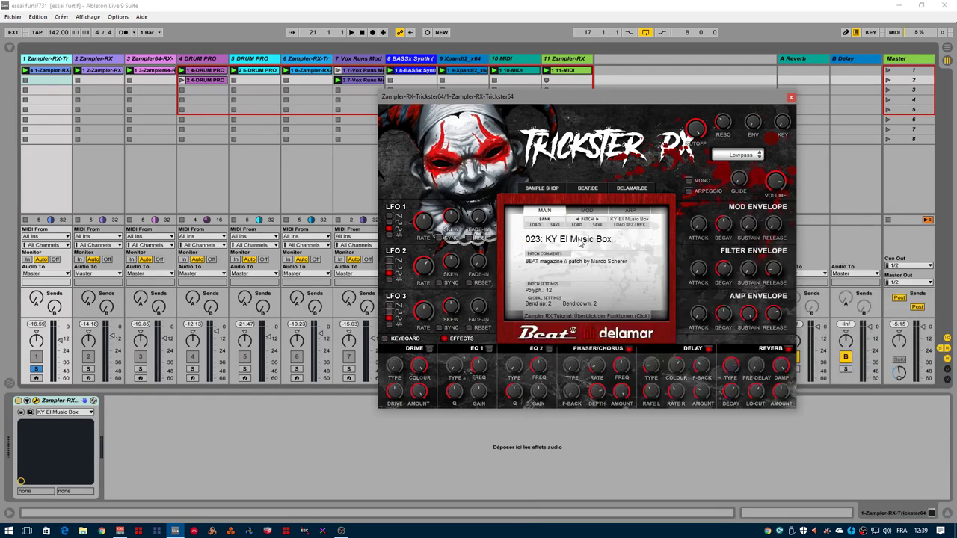
pyautogui.click(586, 241)
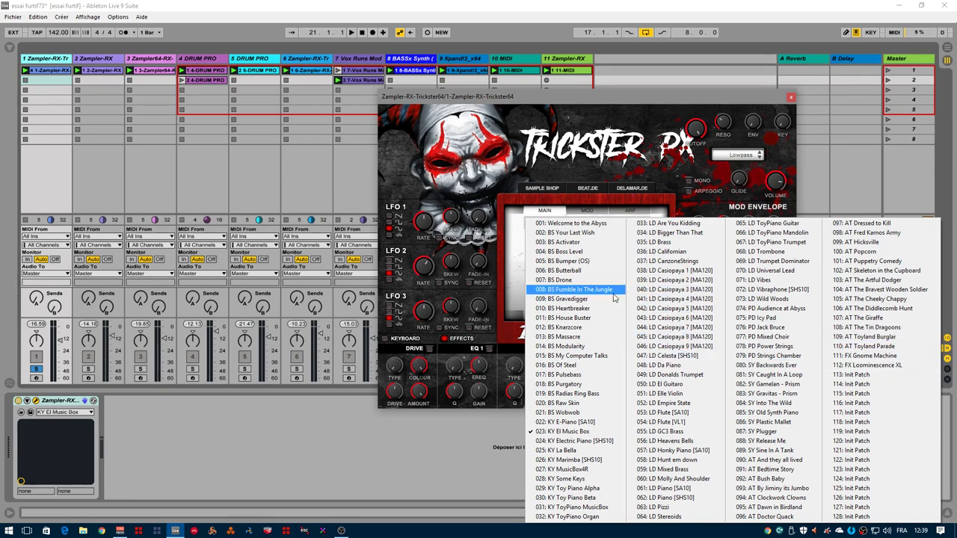
pyautogui.click(478, 168)
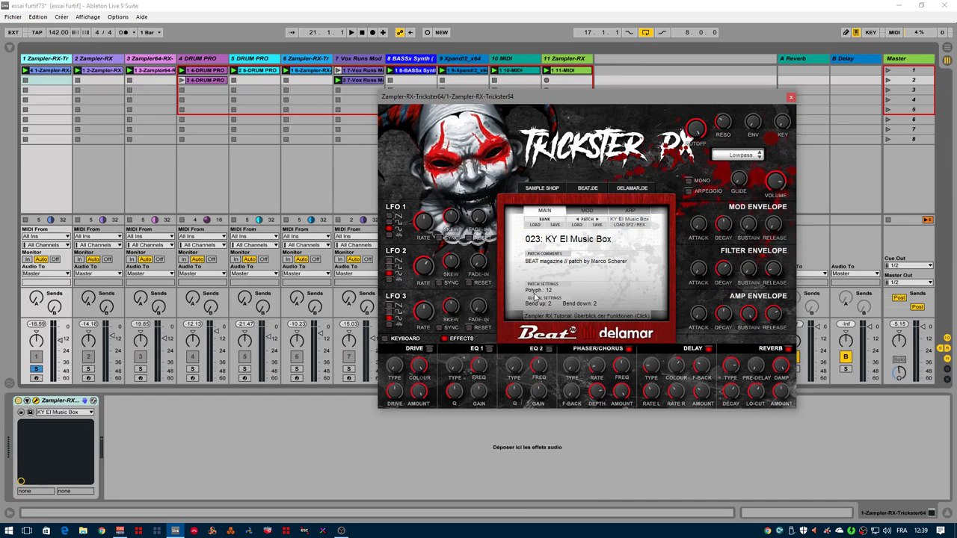
# Step: Play the set with track 1 unsoloed and close the Trickster synth window
pyautogui.press('space')
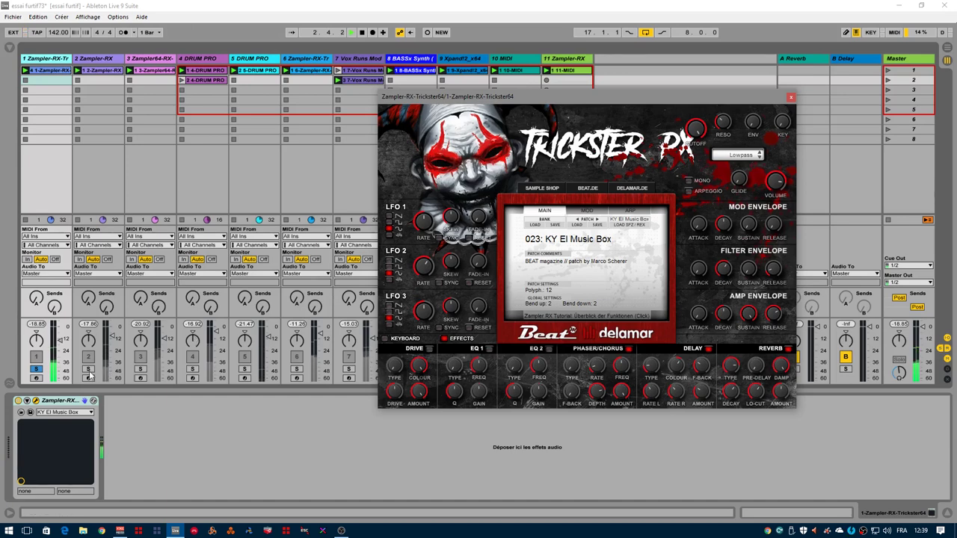
pyautogui.click(34, 371)
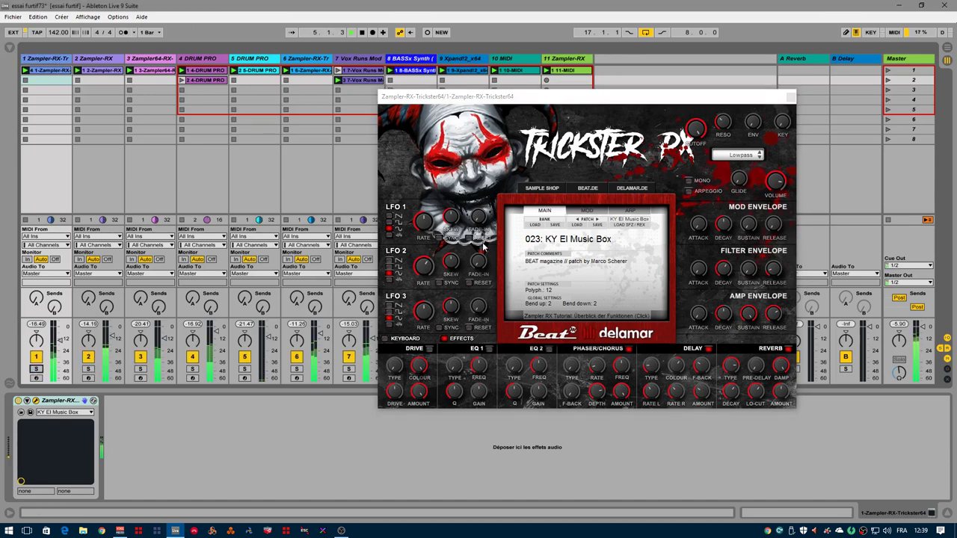
pyautogui.click(791, 98)
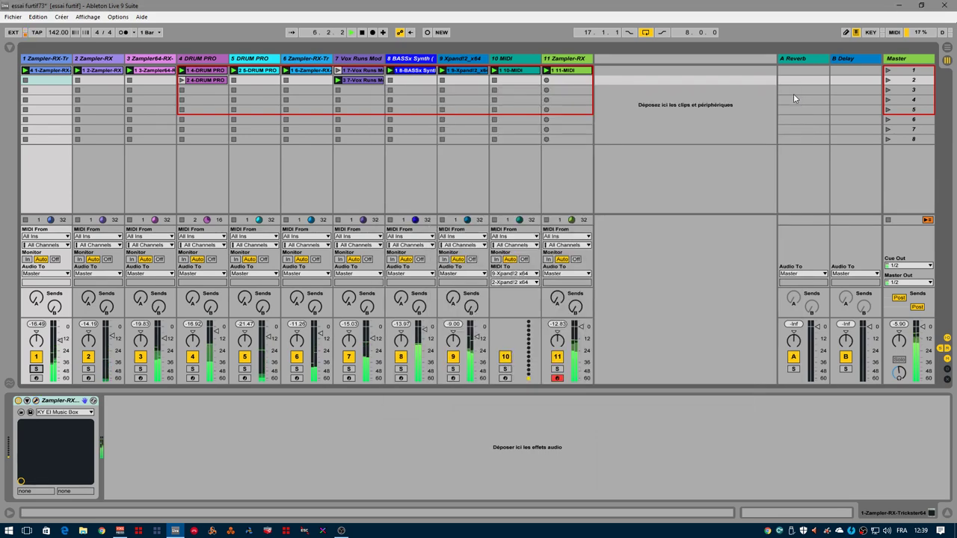
# Step: Mute tracks 2 to 11 during playback so only track 1 plays, and show its Trickster synth window
pyautogui.click(505, 357)
pyautogui.click(452, 357)
pyautogui.click(401, 356)
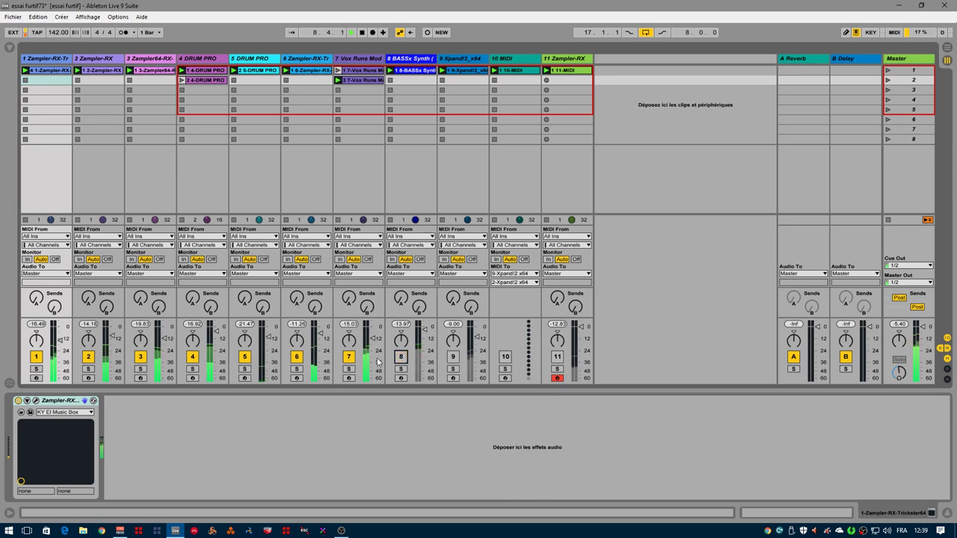
pyautogui.click(349, 356)
pyautogui.click(296, 356)
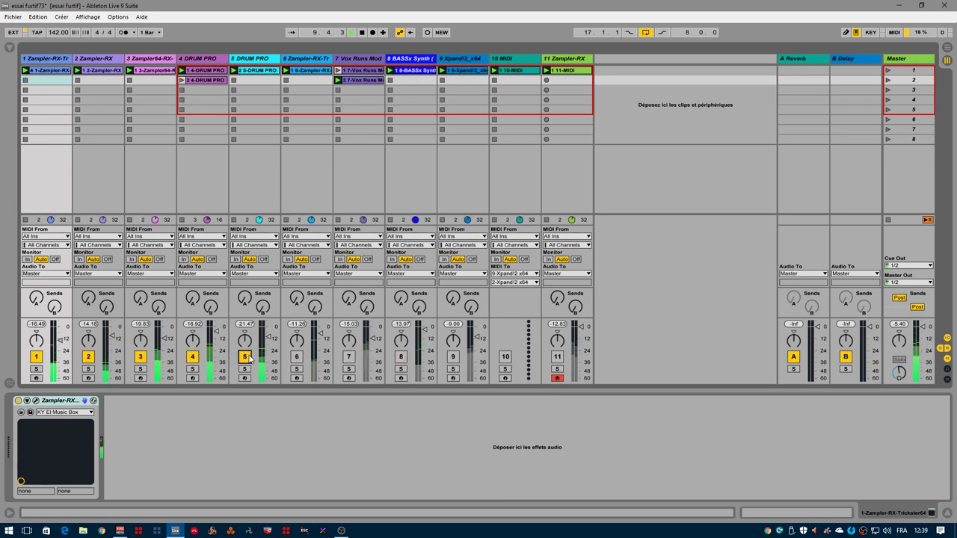
pyautogui.click(244, 357)
pyautogui.click(192, 356)
pyautogui.click(140, 356)
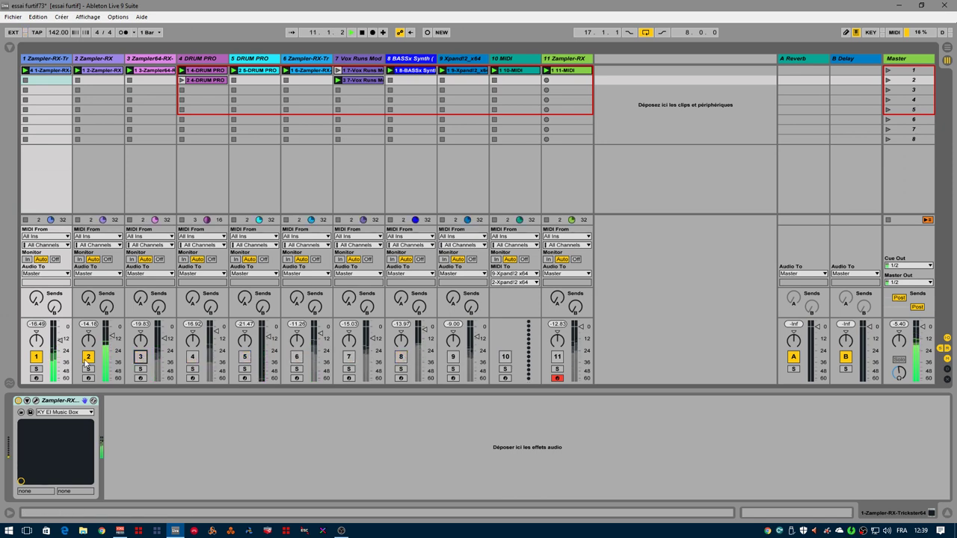
pyautogui.click(88, 357)
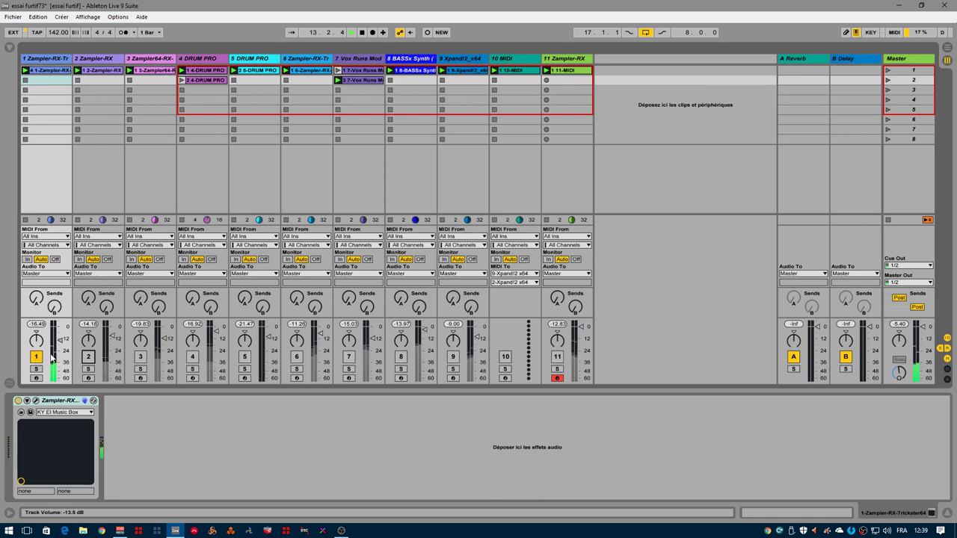
pyautogui.click(35, 401)
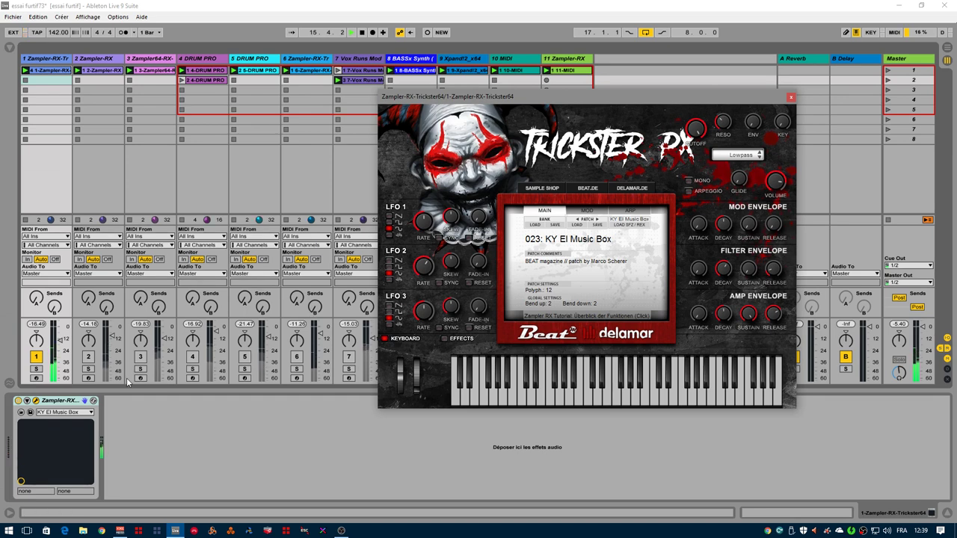
# Step: Unmute and solo track 2, and place its Zampler-RX window clear of the first tracks
pyautogui.click(88, 356)
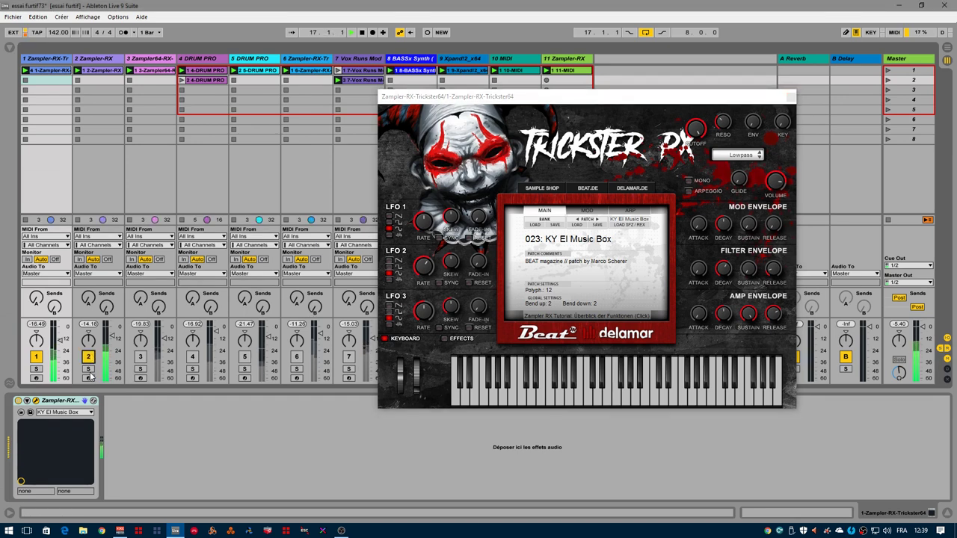
pyautogui.click(89, 369)
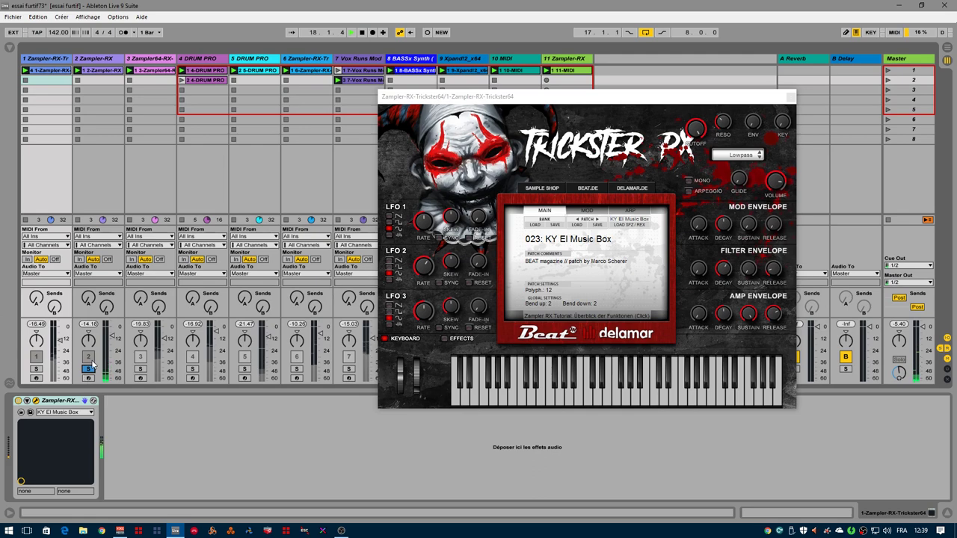
pyautogui.click(87, 69)
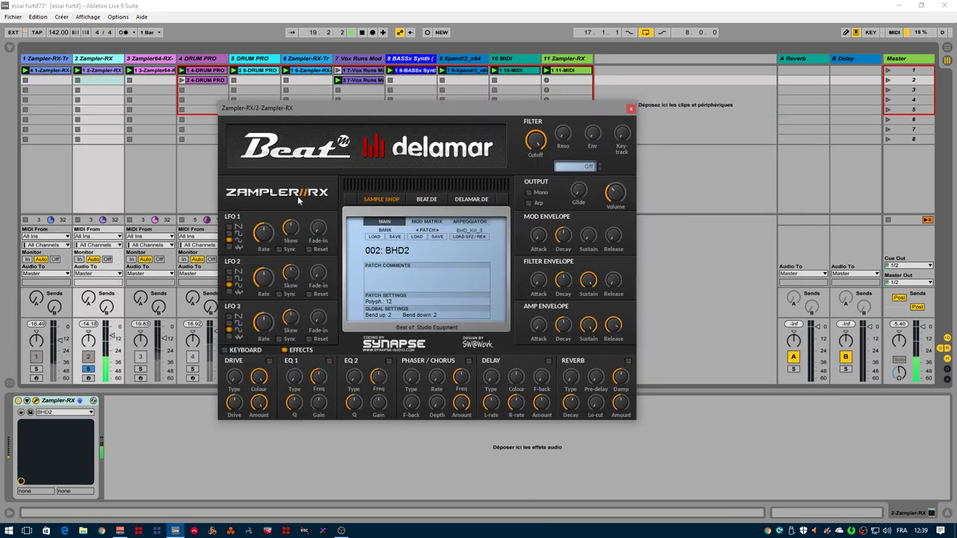
pyautogui.moveTo(364, 113); pyautogui.dragTo(534, 84)
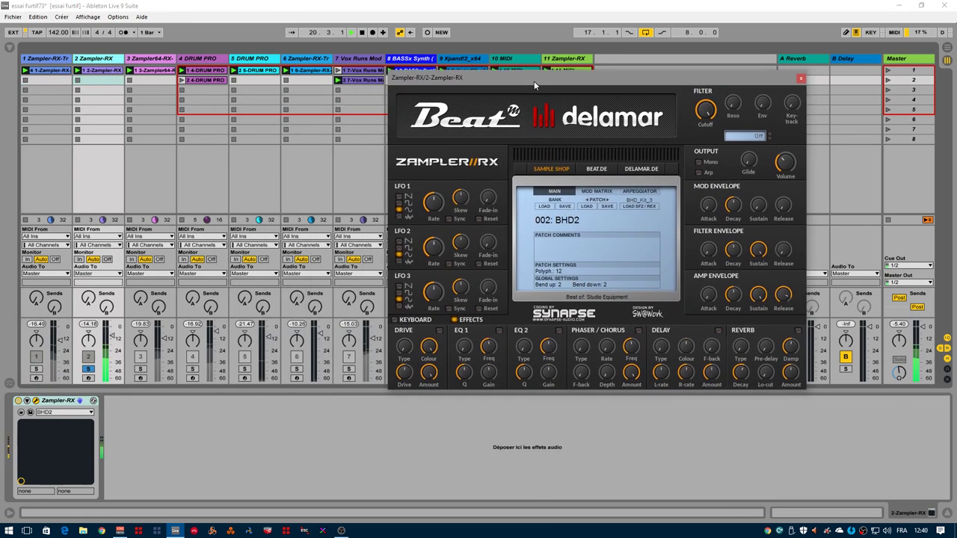
# Step: Audition other drum kit patches such as 004: BHD7 in track 2's Zampler-RX, and return to 002: BHD2
pyautogui.click(566, 221)
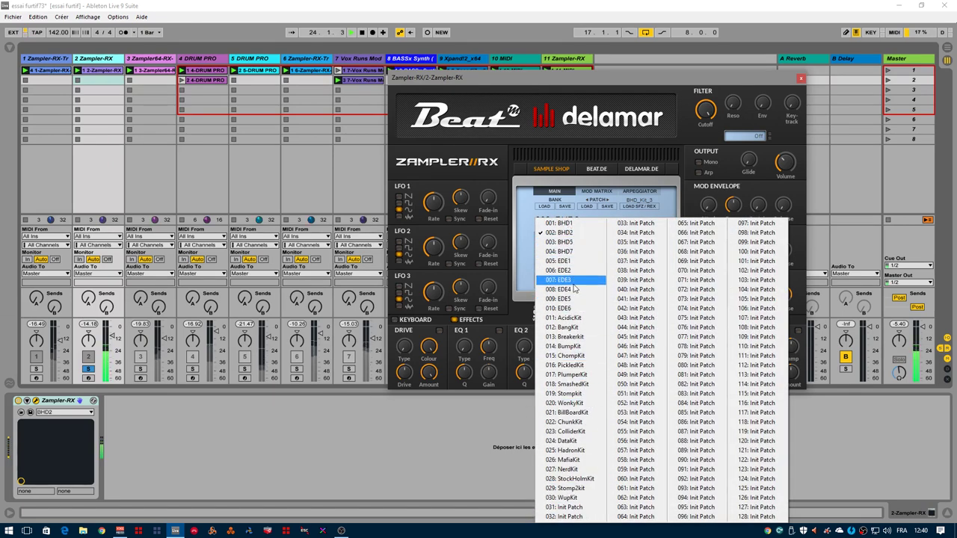
pyautogui.click(562, 242)
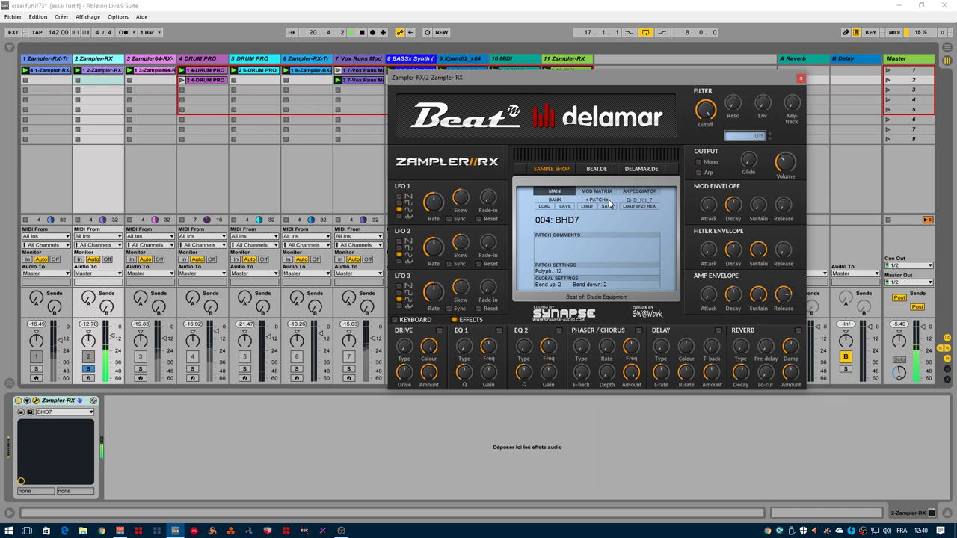
pyautogui.click(573, 222)
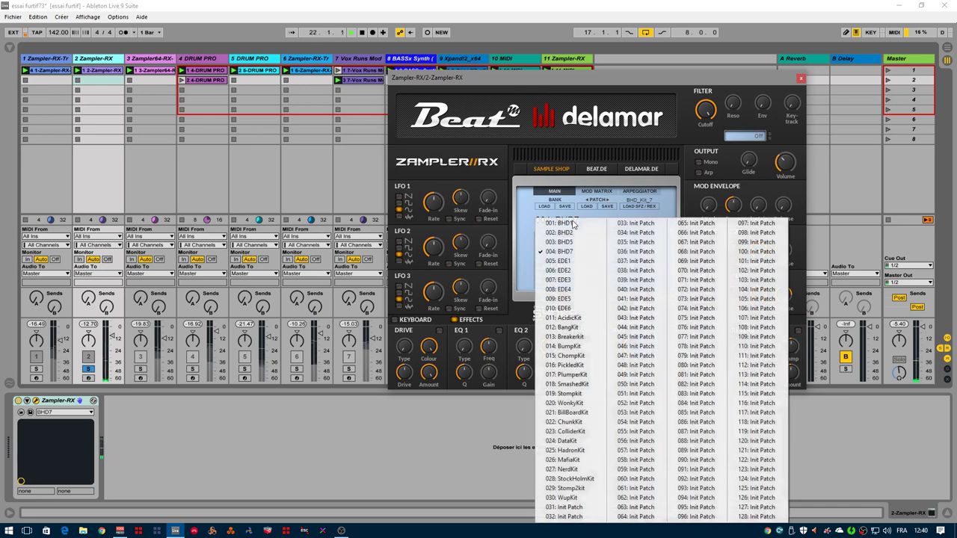
pyautogui.click(573, 233)
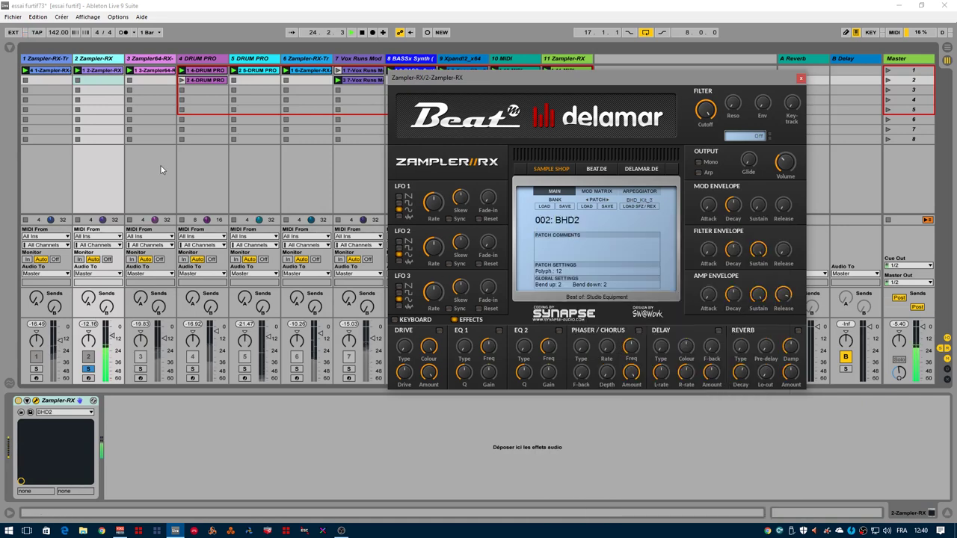
# Step: Solo track 3 with its Loopmasters Zampler window open and view the patch list, keeping 001: Arpy Seq
pyautogui.click(156, 58)
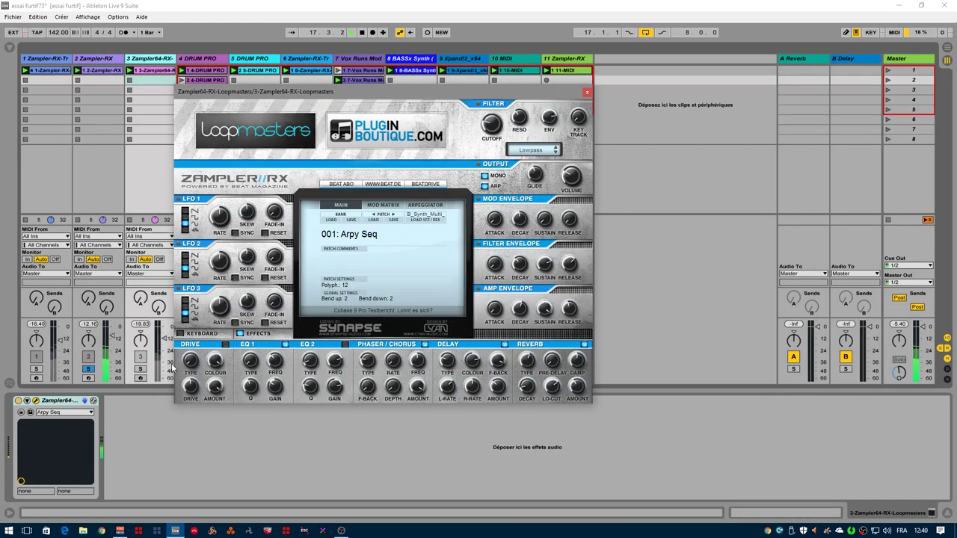
pyautogui.click(142, 369)
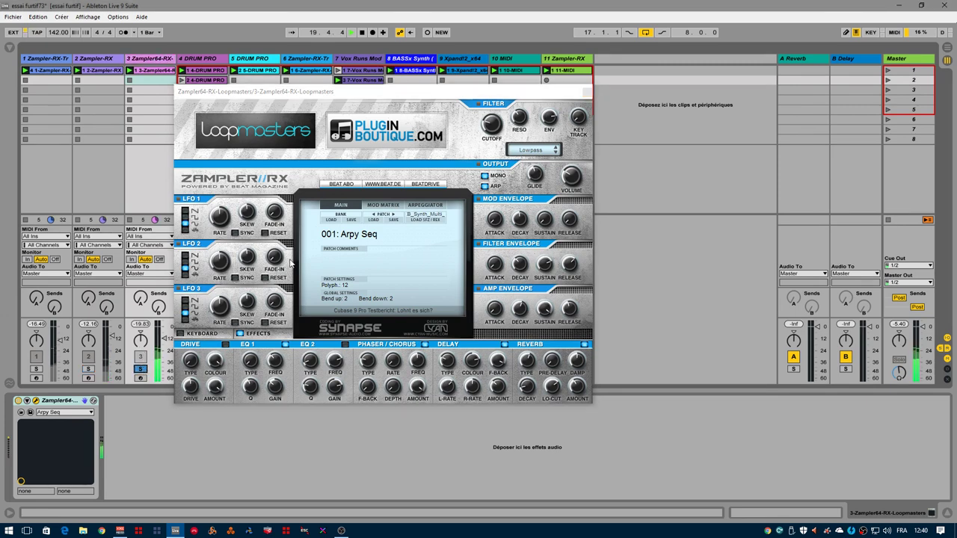
pyautogui.click(365, 234)
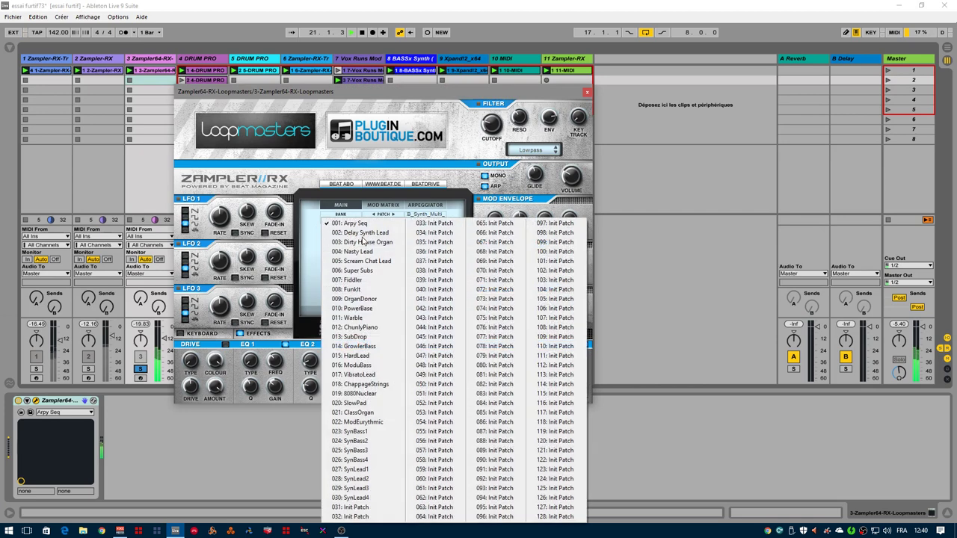
pyautogui.click(461, 151)
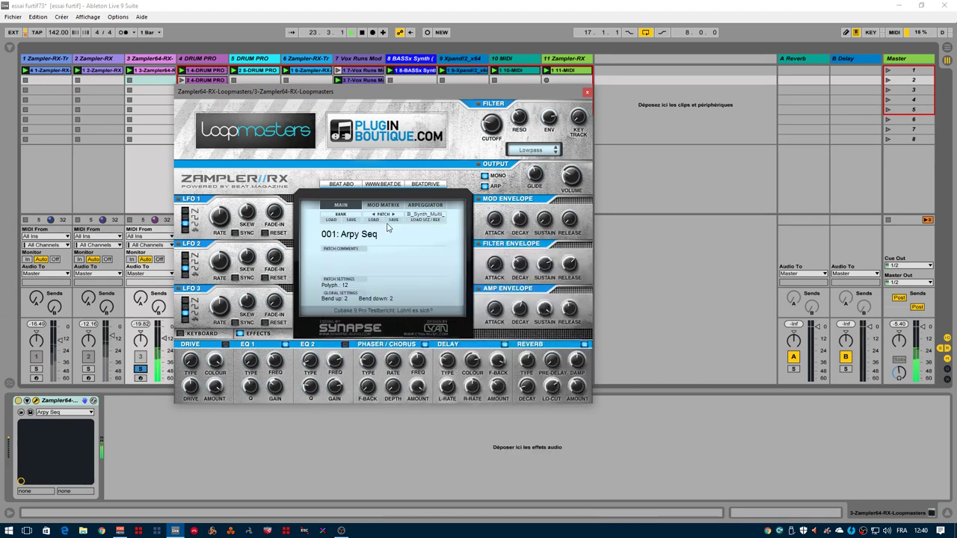
# Step: Play track 3 unsoloed and unmuted with tracks 1 and 2, and move its synth window clear of them
pyautogui.click(141, 369)
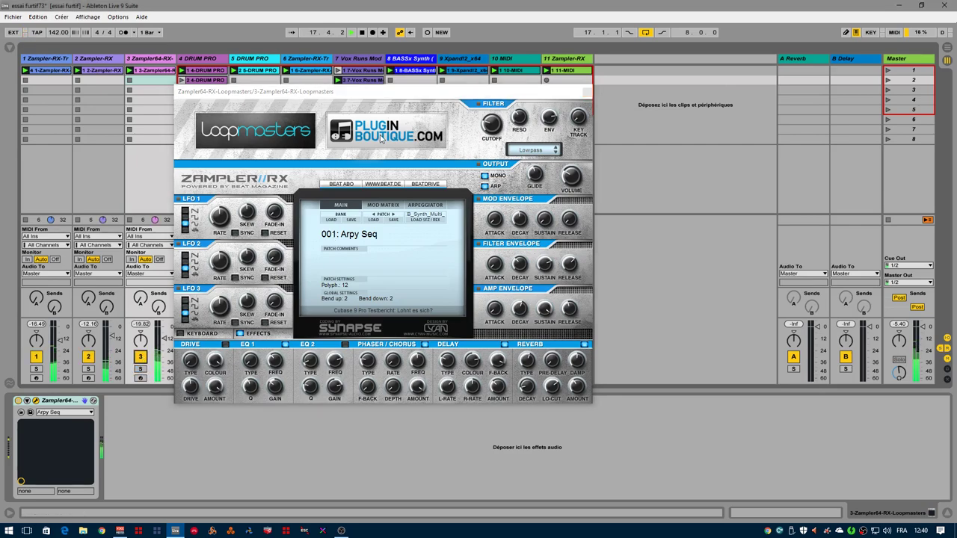
pyautogui.moveTo(382, 99); pyautogui.dragTo(653, 45)
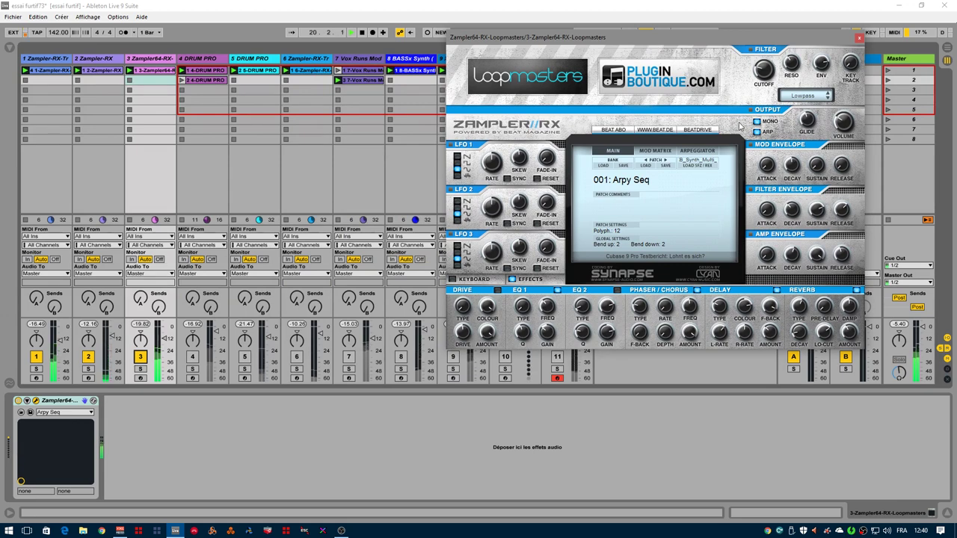
# Step: Examine the Loopmasters Zampler's filter cutoff, keyboard, effects section and arpeggiator page
pyautogui.moveTo(762, 75)
pyautogui.mouseDown()
pyautogui.moveTo(758, 48)
pyautogui.moveTo(763, 70)
pyautogui.mouseUp()
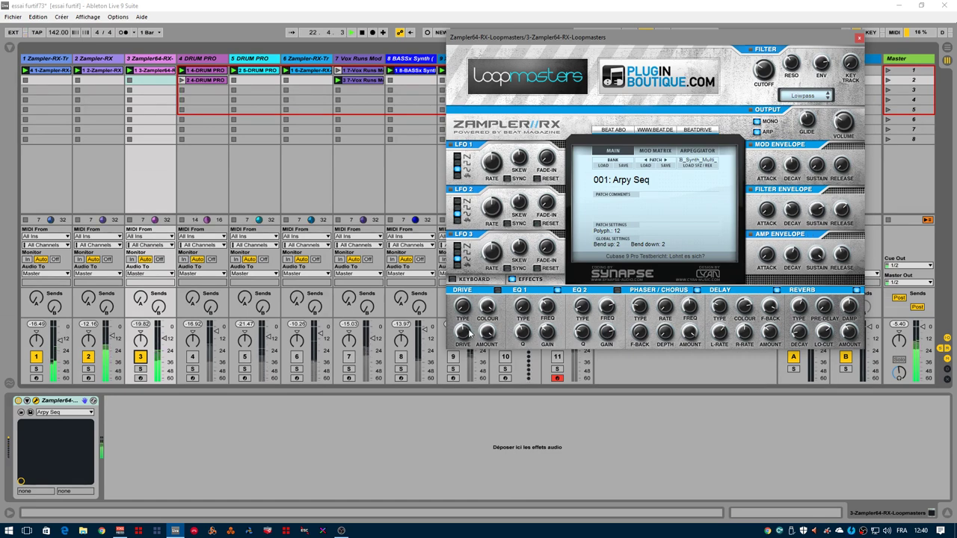
pyautogui.click(452, 281)
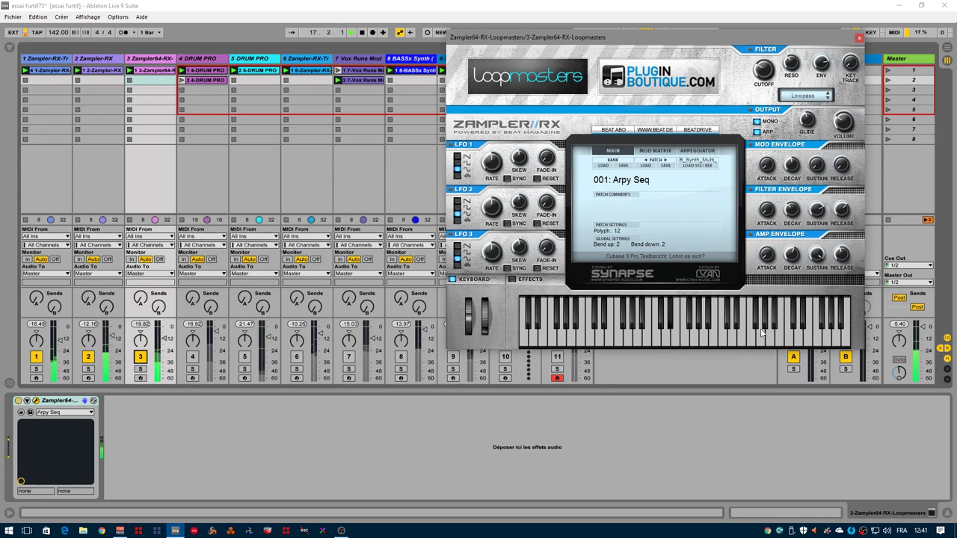
pyautogui.click(513, 280)
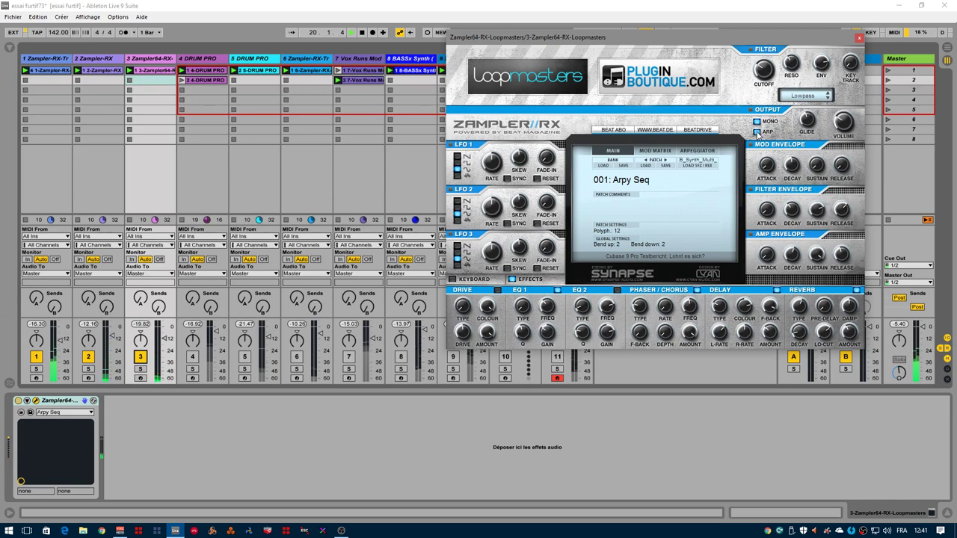
pyautogui.click(698, 151)
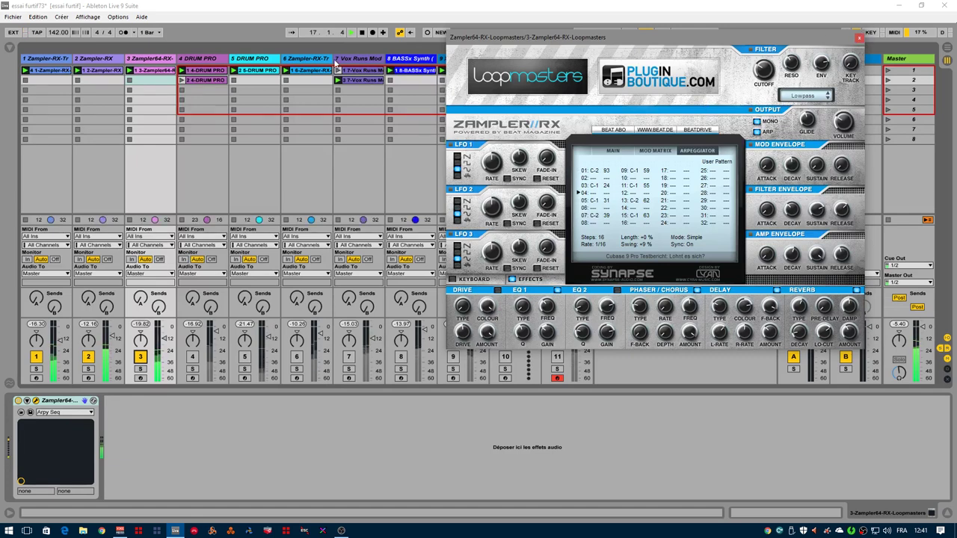
# Step: Open track 6's Trickster synth in clear view and unmute the track to add it to playback
pyautogui.click(306, 62)
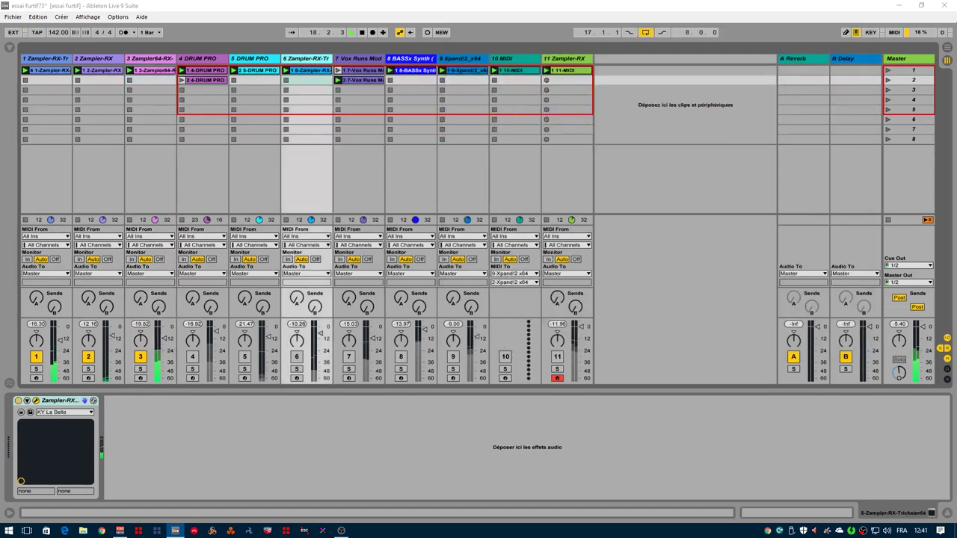
pyautogui.moveTo(956, 84); pyautogui.dragTo(765, 171)
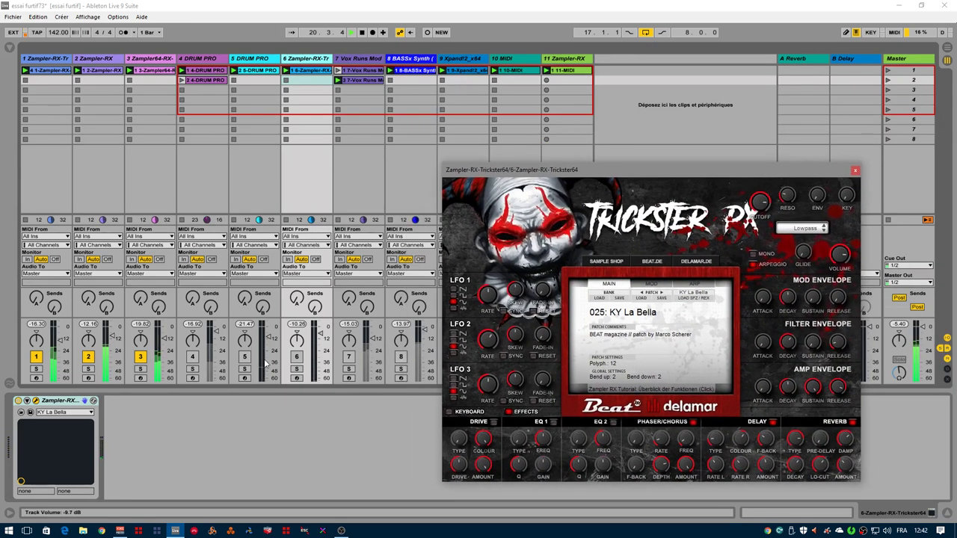
pyautogui.click(294, 358)
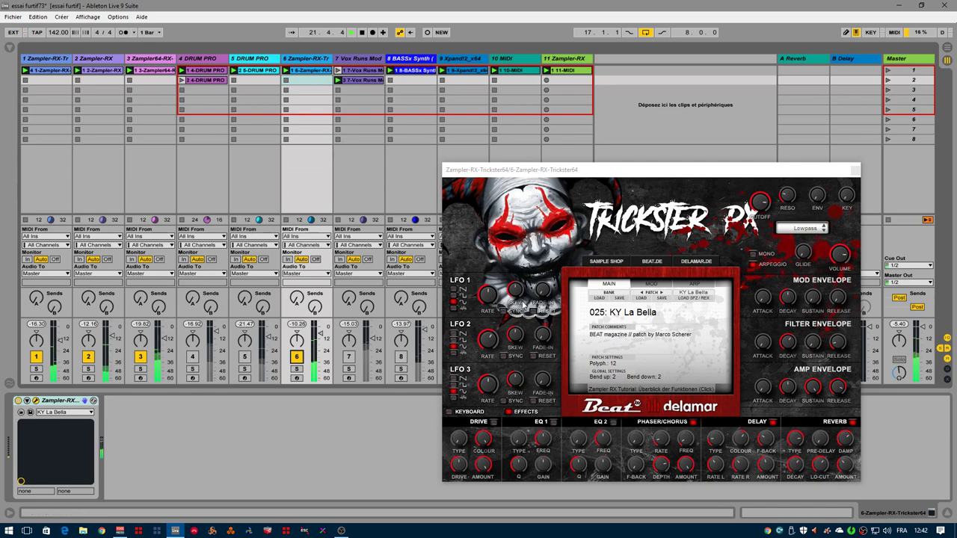
pyautogui.moveTo(686, 176); pyautogui.dragTo(660, 89)
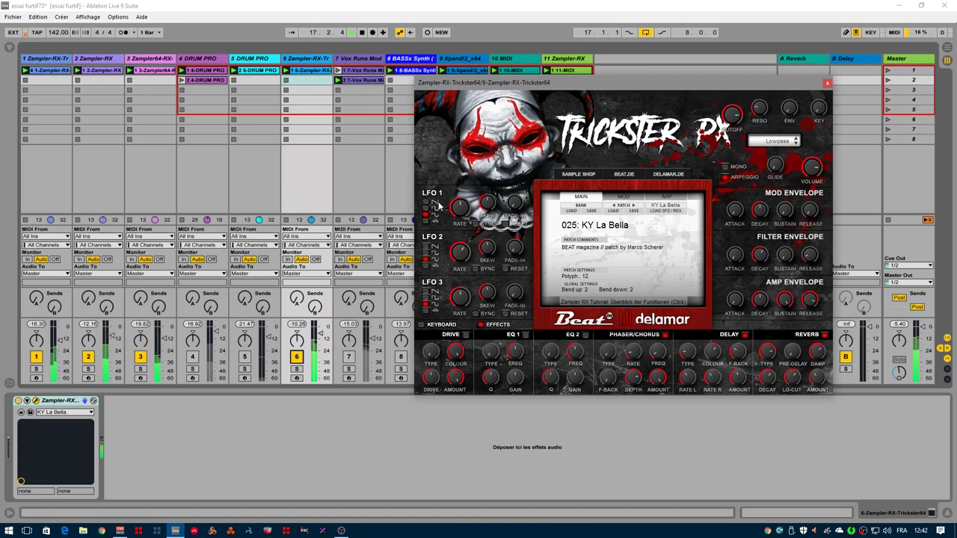
# Step: Unmute DRUM PRO tracks 5 and 4, and move the Trickster window further away from the mixer's active tracks
pyautogui.click(243, 360)
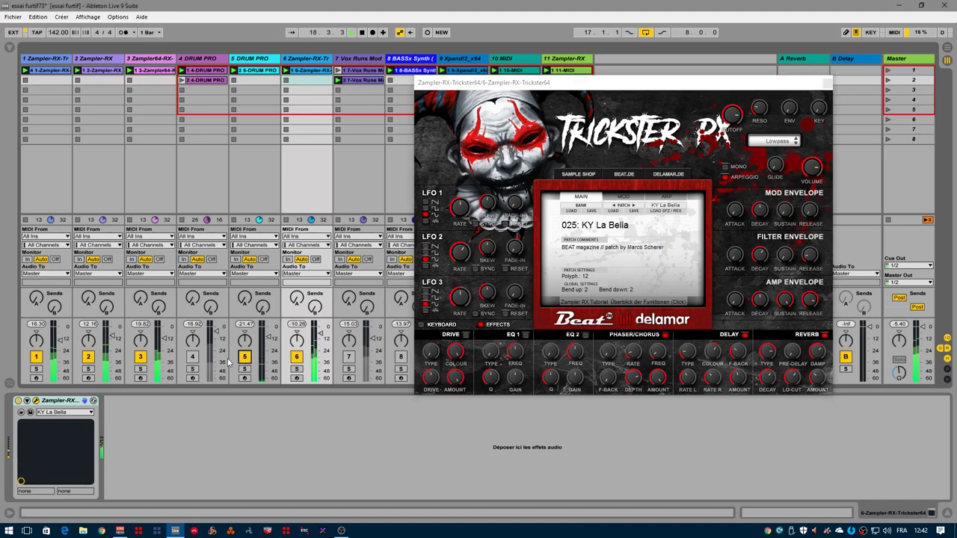
pyautogui.click(192, 358)
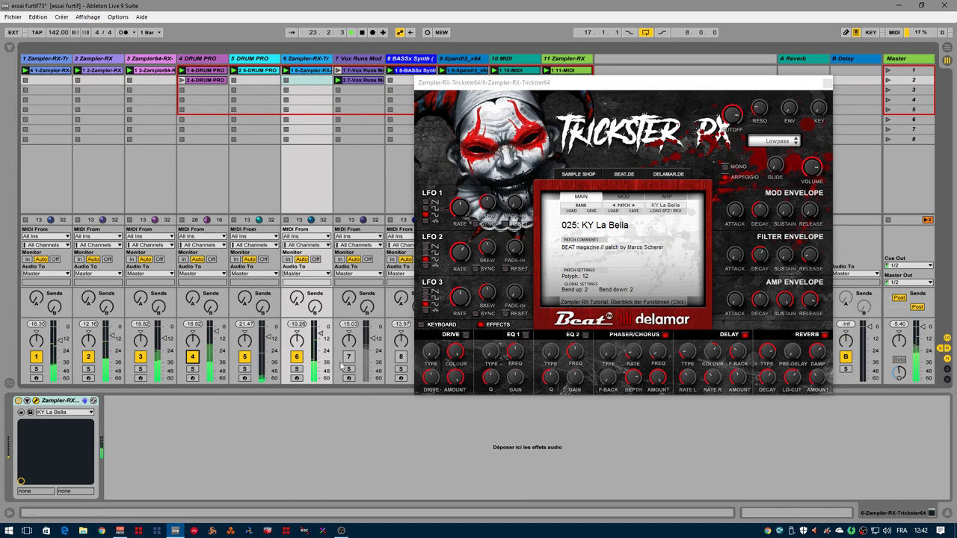
pyautogui.moveTo(596, 86); pyautogui.dragTo(640, 88)
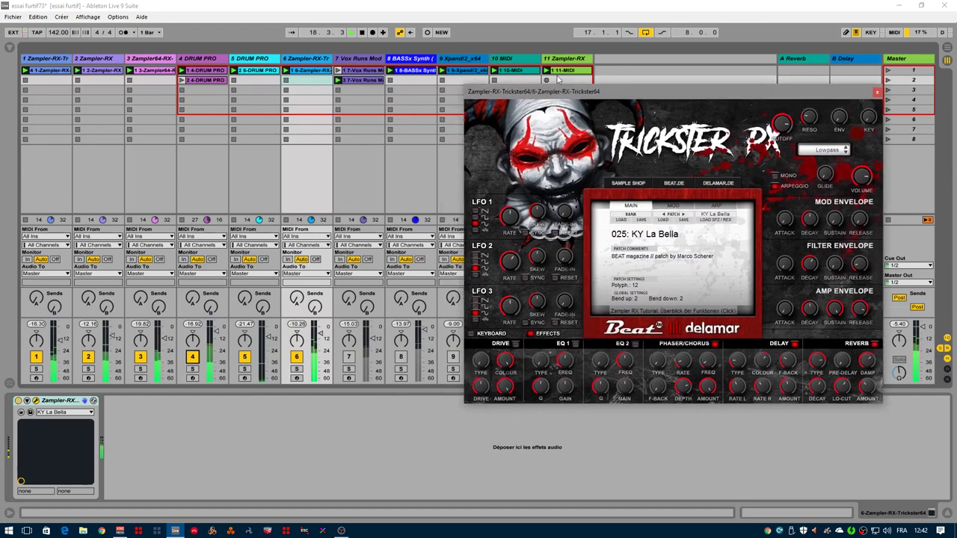
# Step: Open the Vox Runs Module on track 7, unmute the track and move the window clear of track 8
pyautogui.click(348, 59)
pyautogui.moveTo(792, 136); pyautogui.dragTo(714, 146)
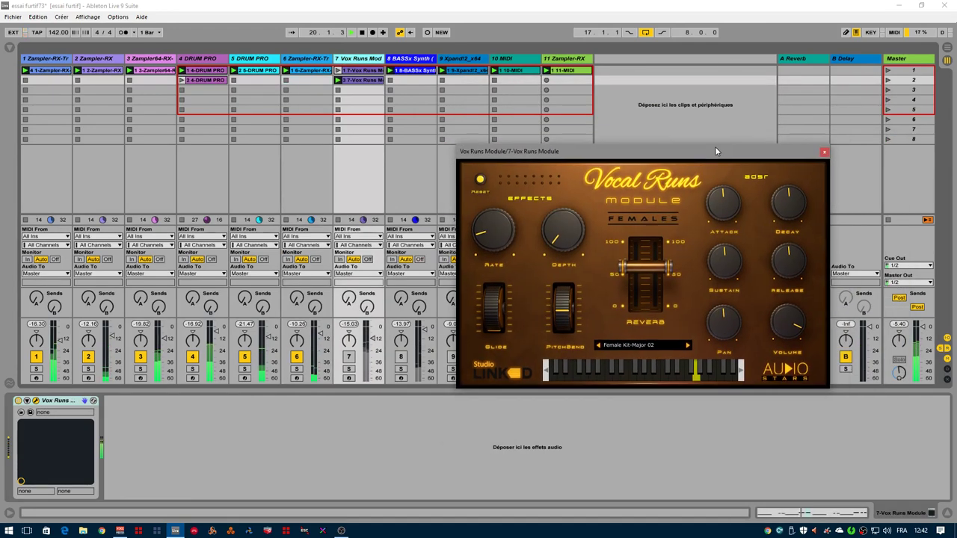
pyautogui.click(348, 356)
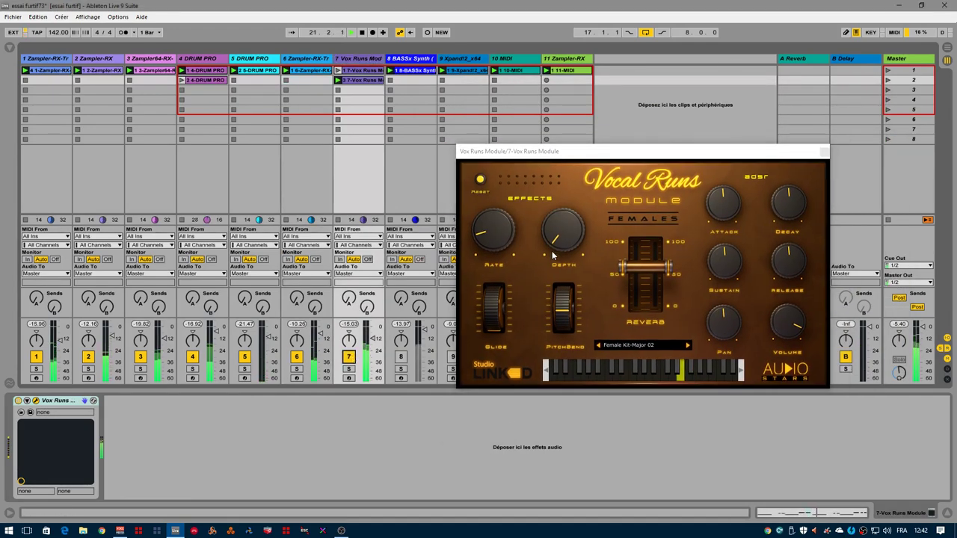
pyautogui.moveTo(669, 152); pyautogui.dragTo(733, 258)
# Step: Unmute tracks 8, 9 and 10 to bring the bass and Xpand!2 parts back into playback
pyautogui.click(400, 357)
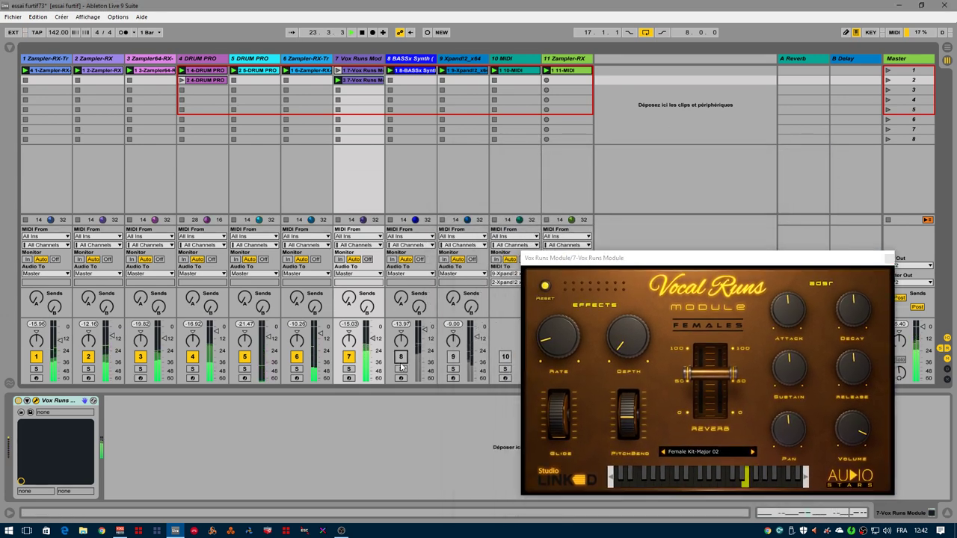
pyautogui.click(452, 357)
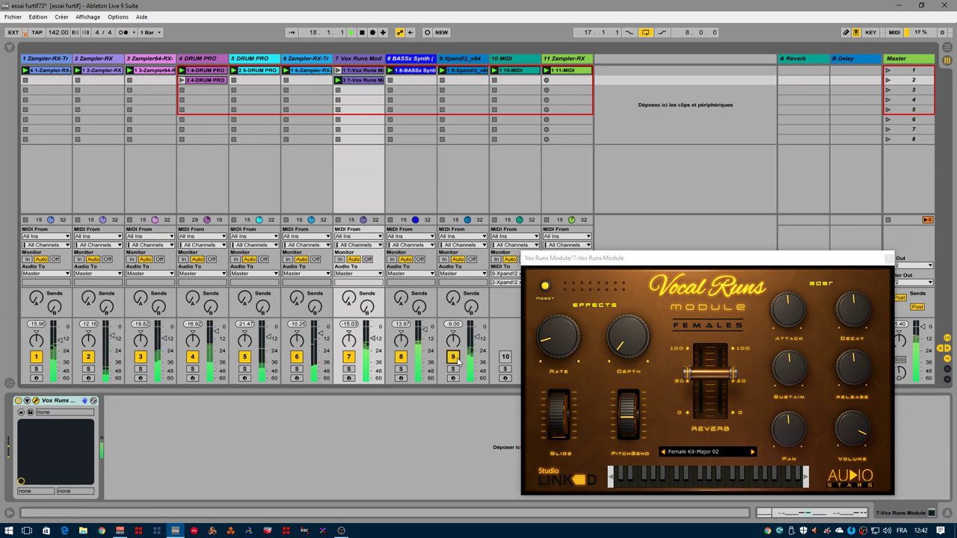
pyautogui.click(504, 357)
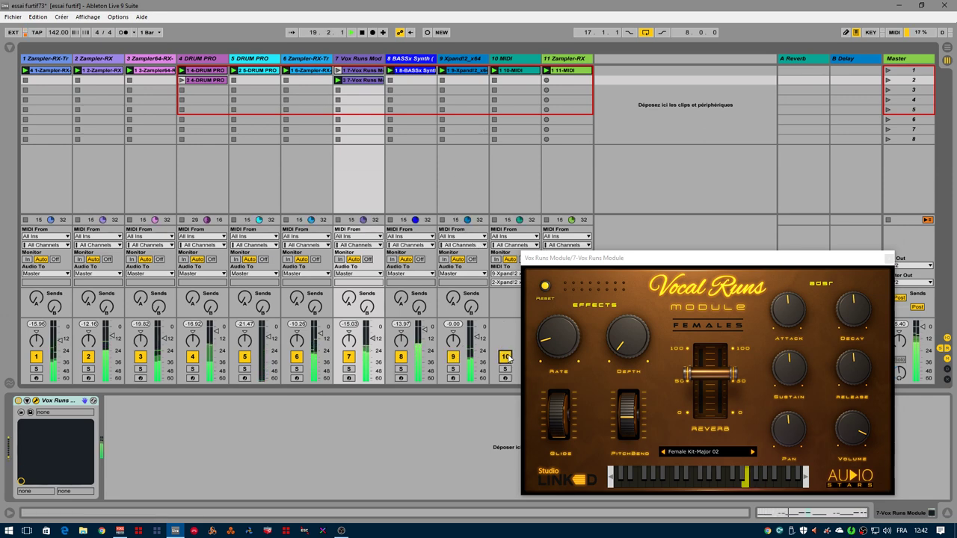
# Step: Clear the Vox Runs Module window away from track 11, unmute the track and open its Zampler-RX synth
pyautogui.moveTo(642, 256); pyautogui.dragTo(682, 68)
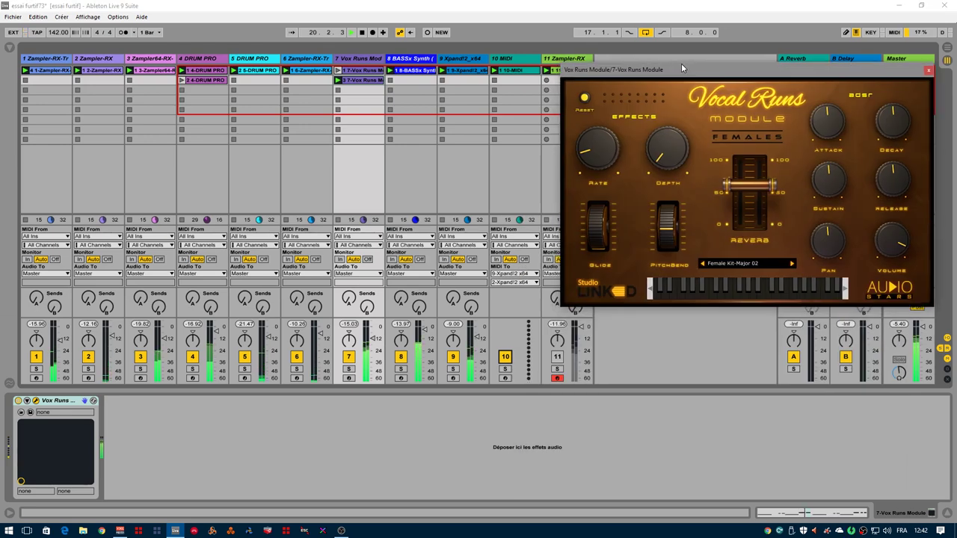
pyautogui.click(557, 357)
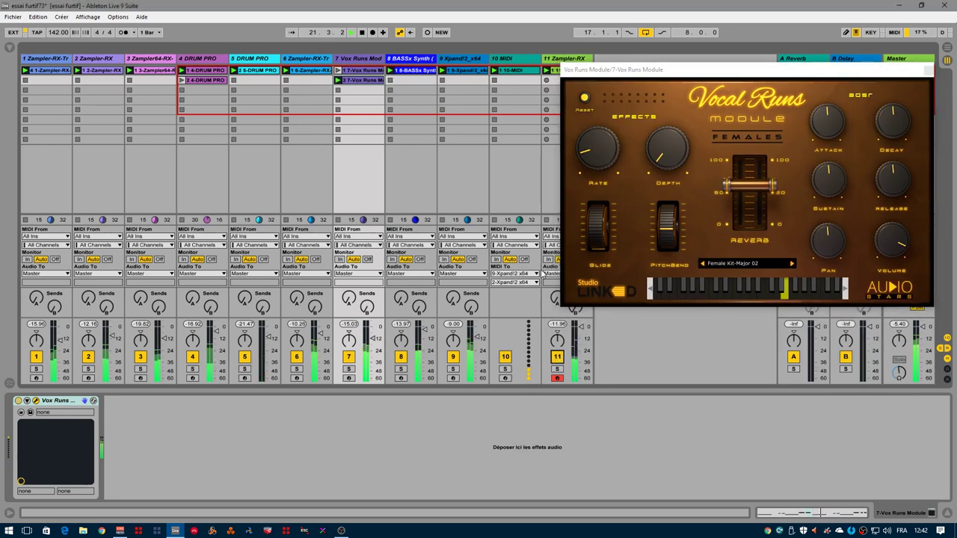
pyautogui.click(561, 61)
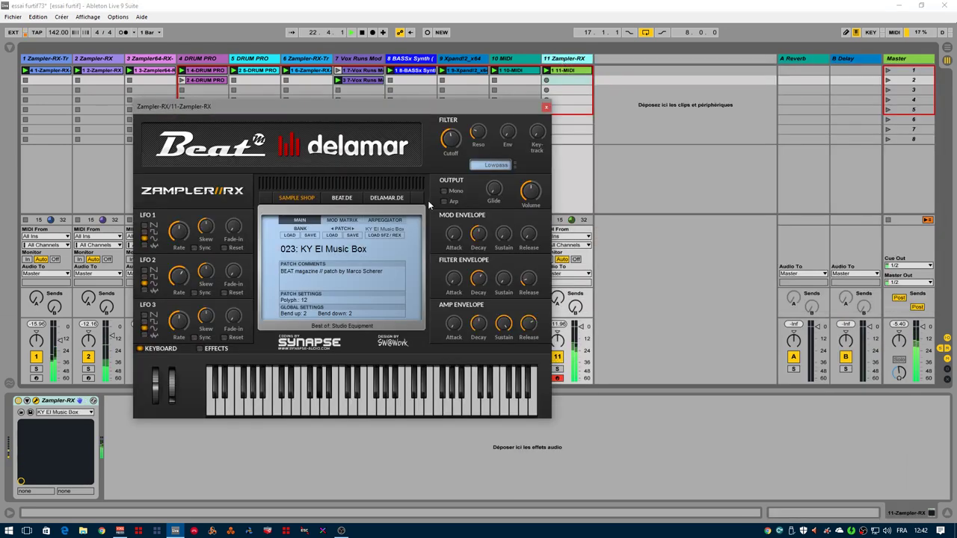
# Step: Solo track 11 and show Zampler-RX's patch list, closing it without choosing another patch
pyautogui.click(558, 369)
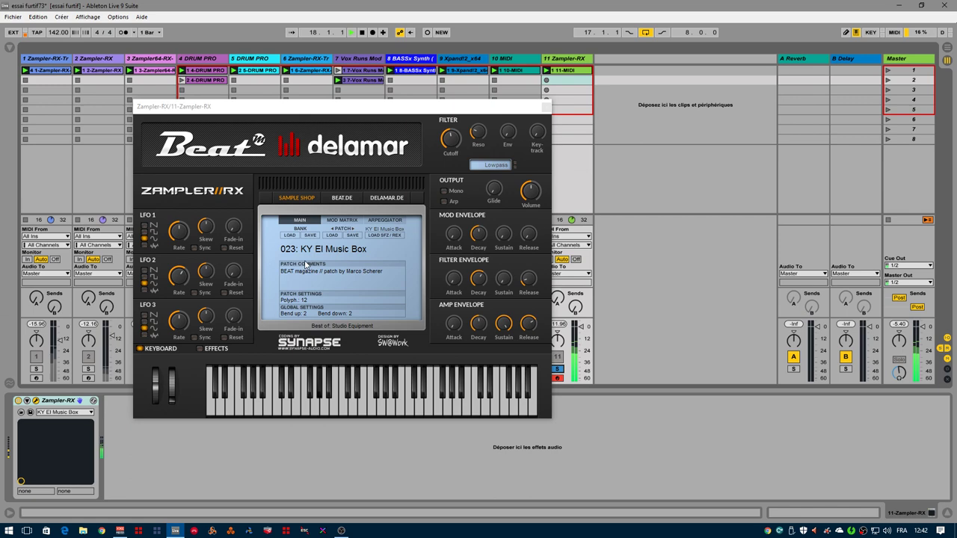
pyautogui.click(375, 246)
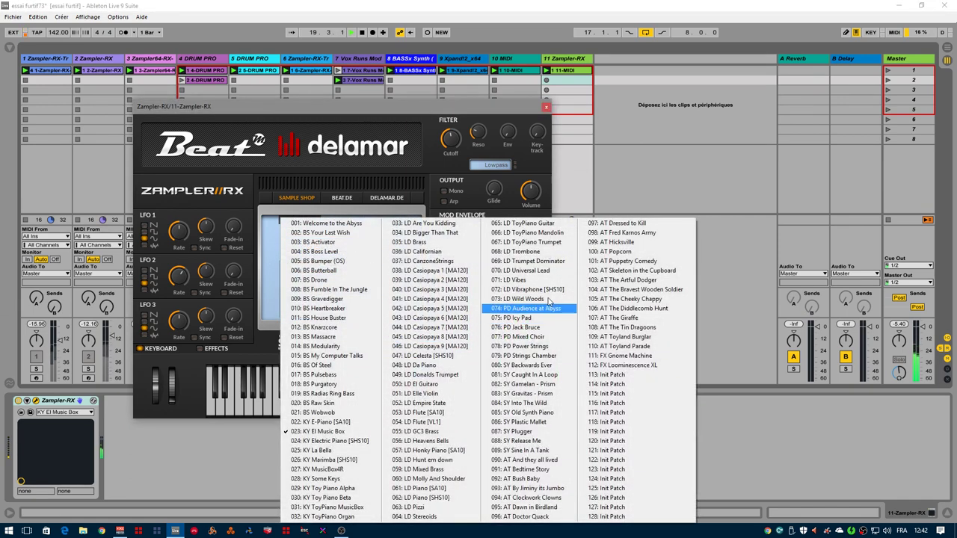
pyautogui.click(468, 187)
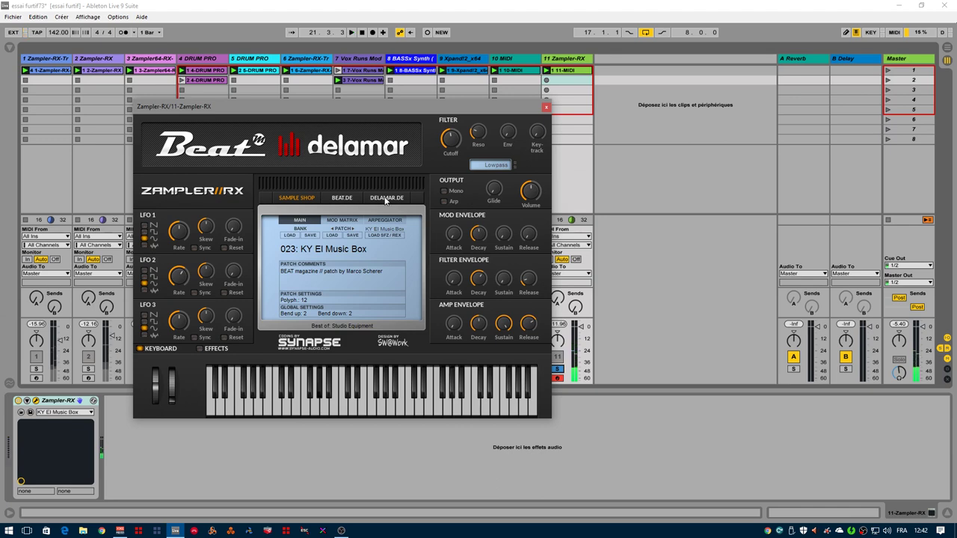
# Step: Browse Zampler-RX's loadable banks and select Zampler01_Dance_Production_Sounds1.fxb in the ZamplerSounBank_001 folder
pyautogui.click(291, 236)
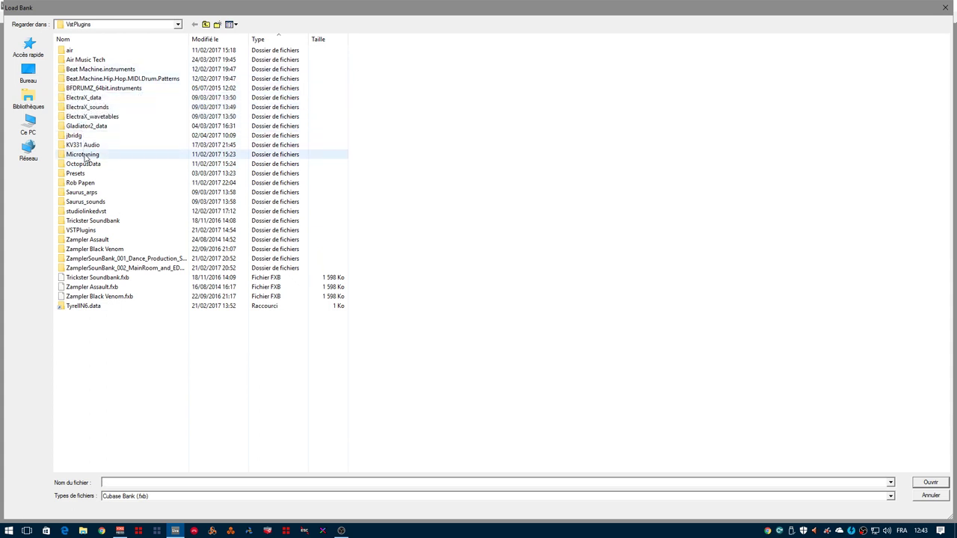
pyautogui.click(99, 260)
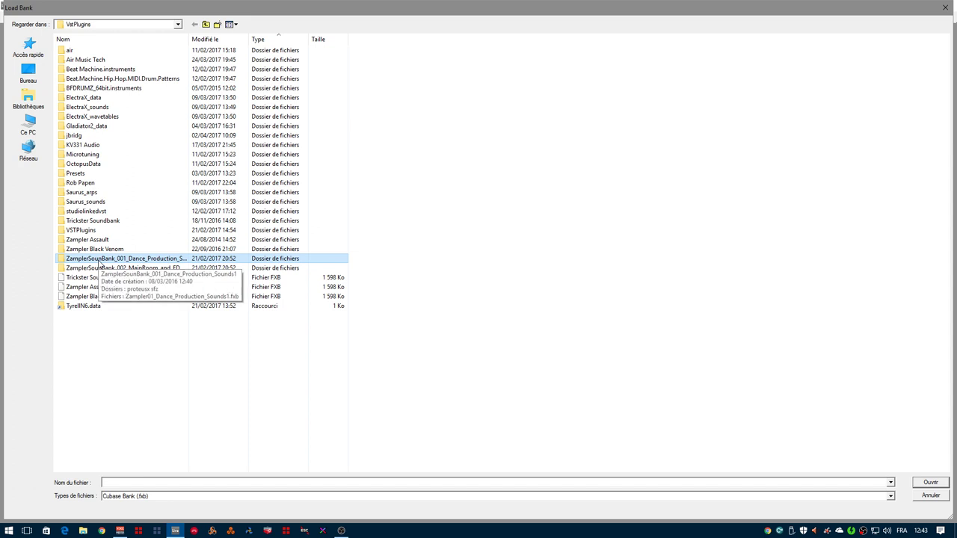
pyautogui.click(99, 260)
pyautogui.click(63, 262)
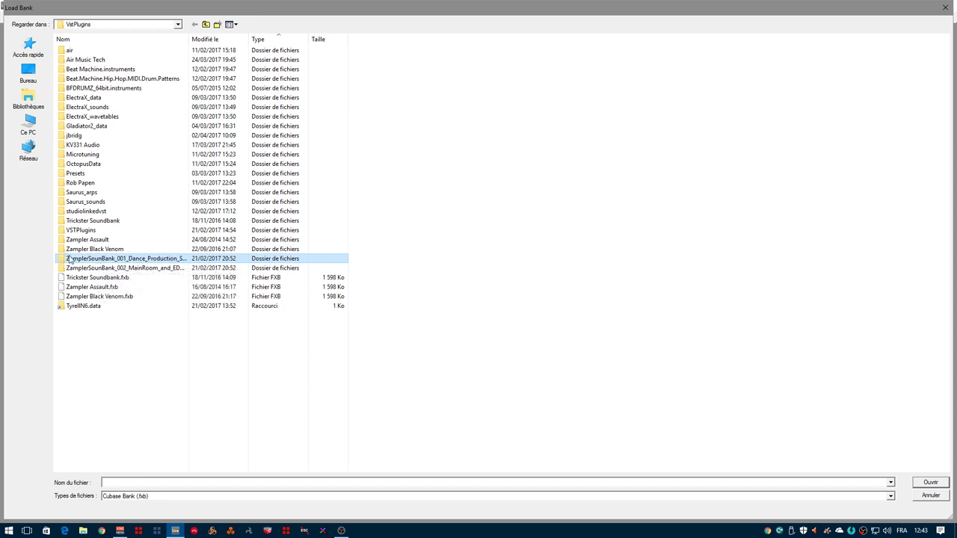
pyautogui.doubleClick(69, 259)
pyautogui.click(116, 79)
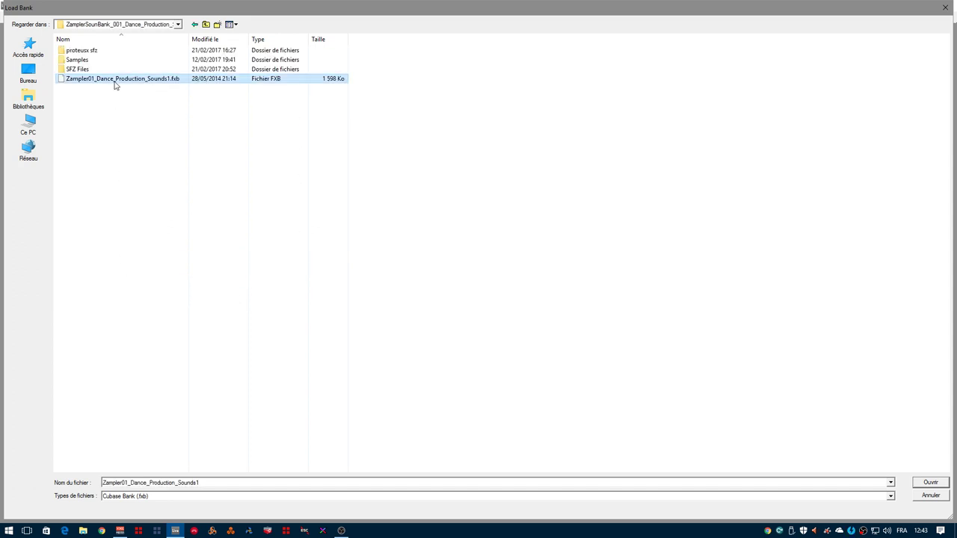
# Step: View the ZamplerSounBank_002 MainRoom folder, cancel loading a bank and move the Zampler-RX window clear of the first tracks
pyautogui.click(206, 25)
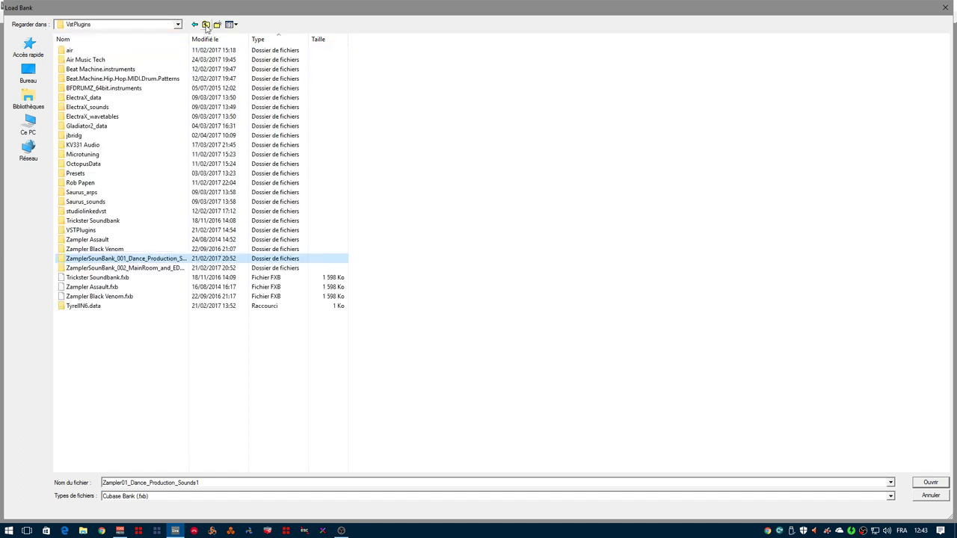
pyautogui.doubleClick(147, 270)
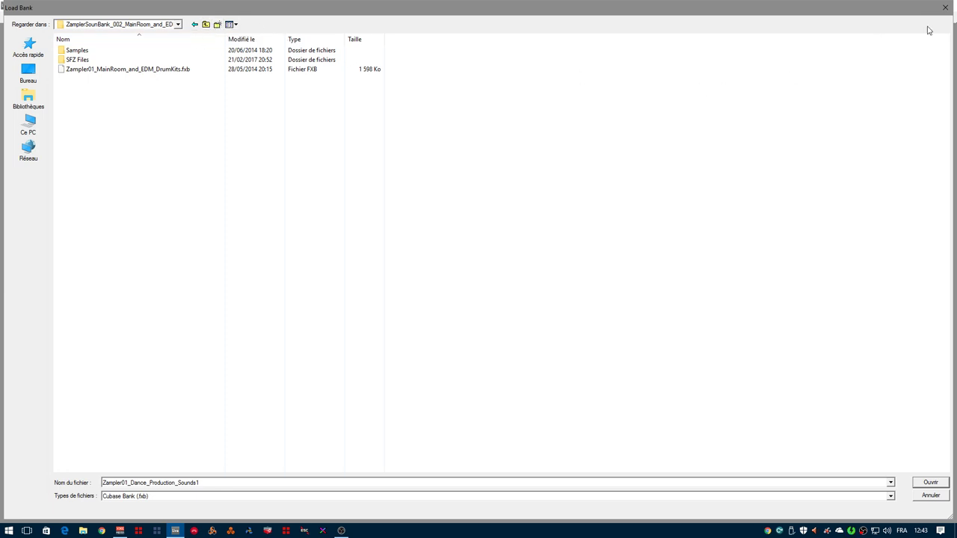
pyautogui.click(943, 7)
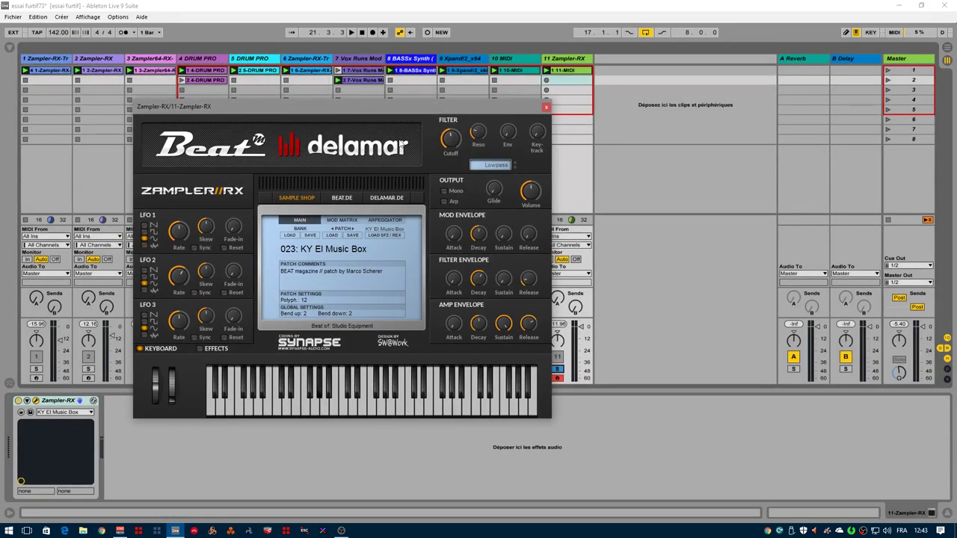
pyautogui.moveTo(374, 108); pyautogui.dragTo(540, 102)
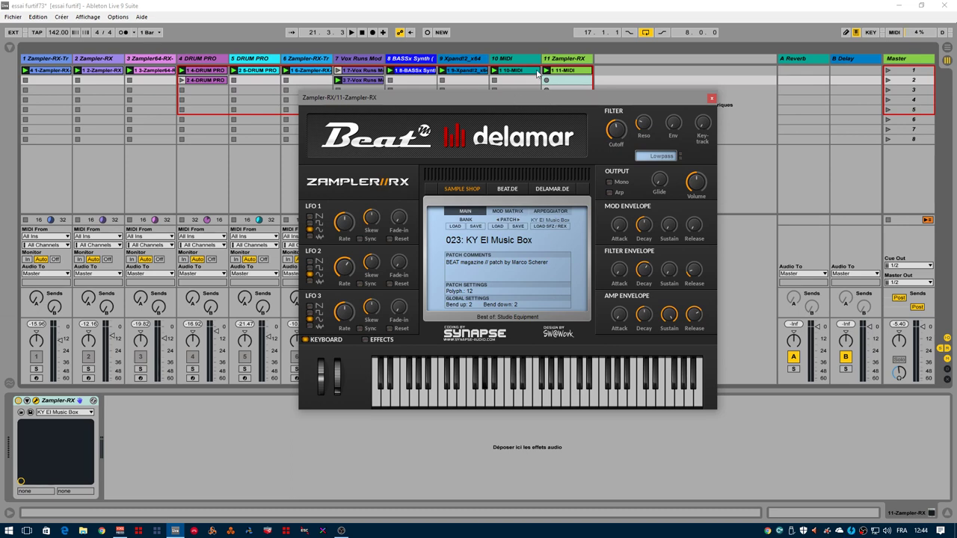
# Step: Switch to Chrome, open the abc du beatmaking Facebook group and follow its shared mildon.me link to SFZ Designer
pyautogui.click(101, 531)
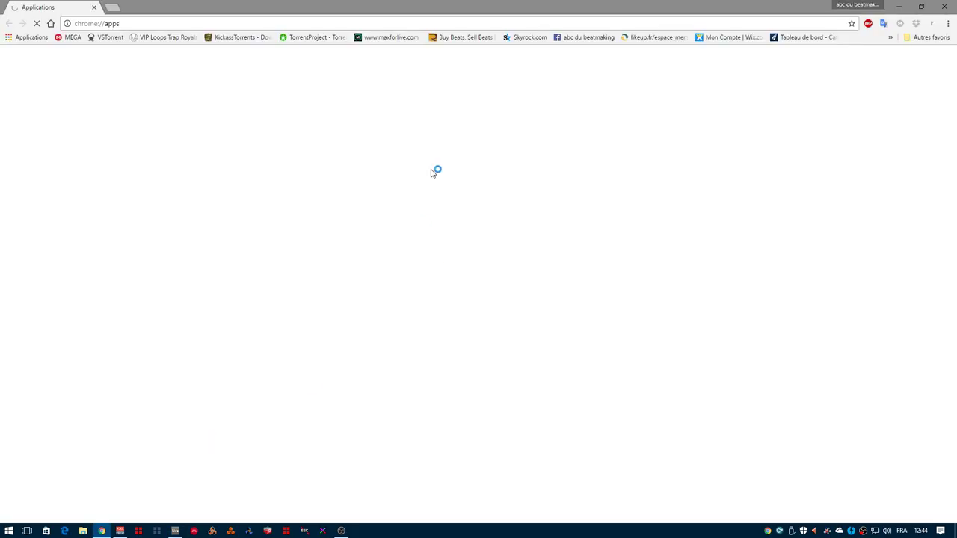
pyautogui.click(589, 37)
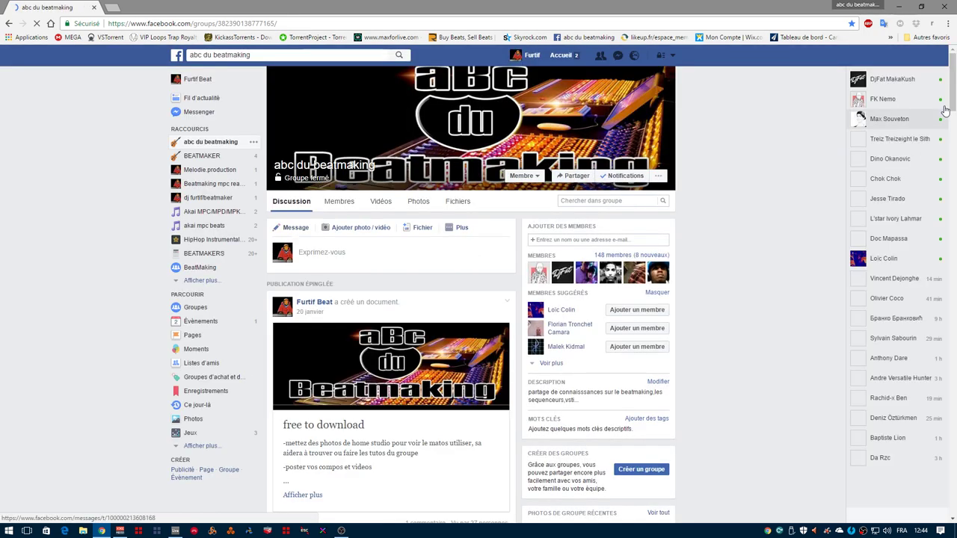
pyautogui.scroll(-6, 953, 73)
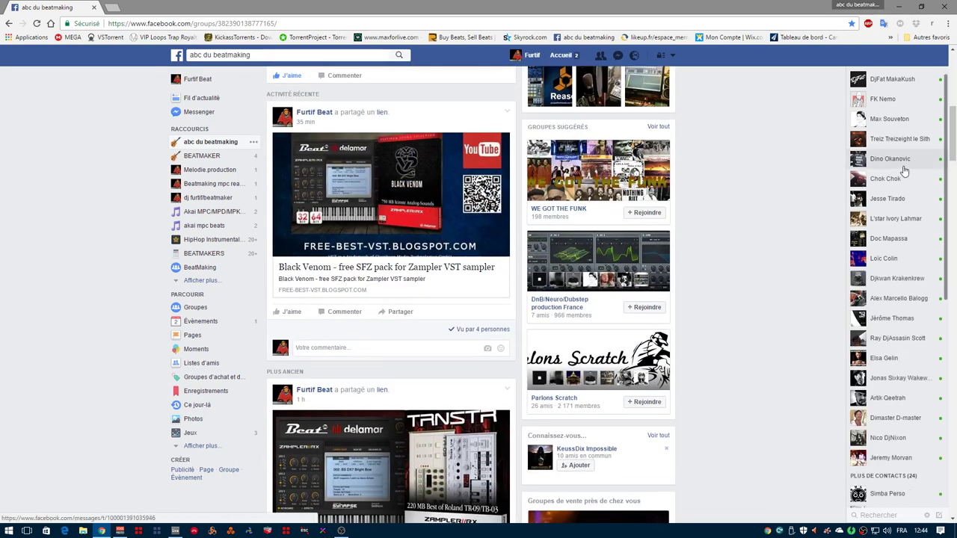
pyautogui.moveTo(952, 135); pyautogui.dragTo(953, 202)
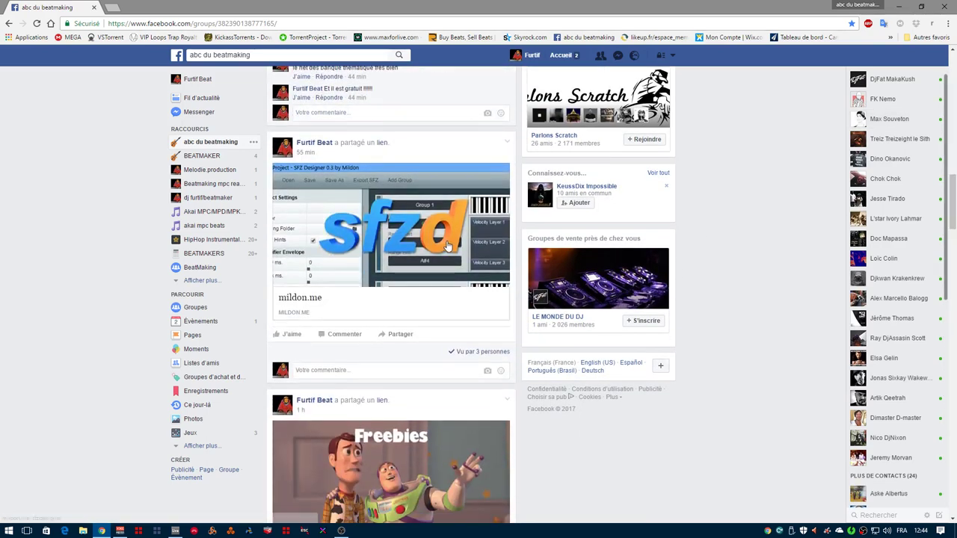
pyautogui.click(381, 192)
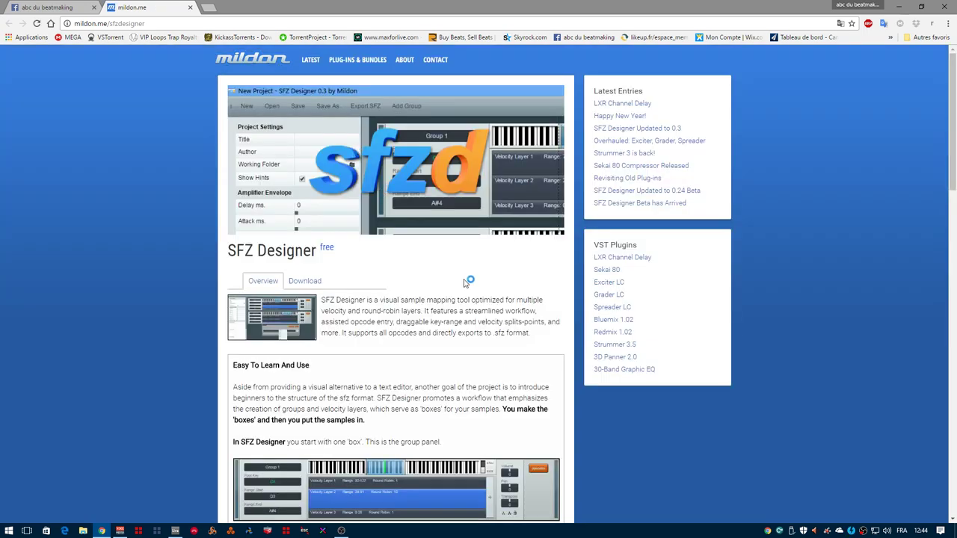
# Step: Examine the SFZ Designer page's overview of groups, velocity layers, samples and opcodes
pyautogui.scroll(-3, 478, 284)
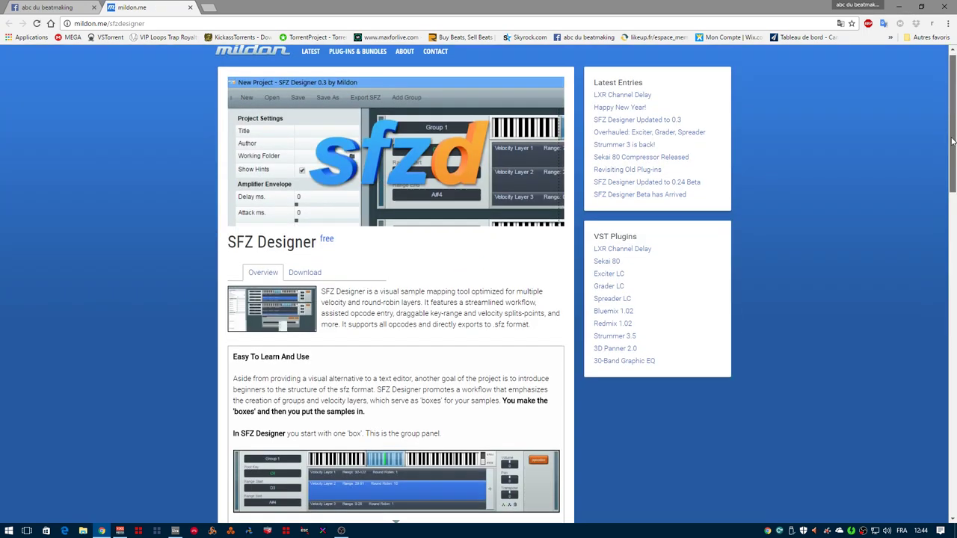
pyautogui.moveTo(952, 168)
pyautogui.mouseDown()
pyautogui.moveTo(952, 181)
pyautogui.moveTo(949, 153)
pyautogui.mouseUp()
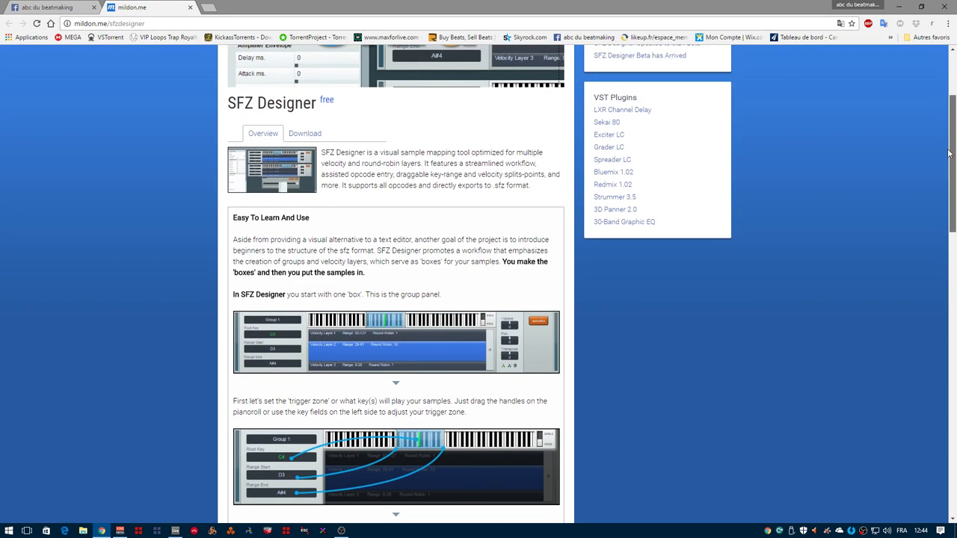
pyautogui.scroll(-6, 432, 365)
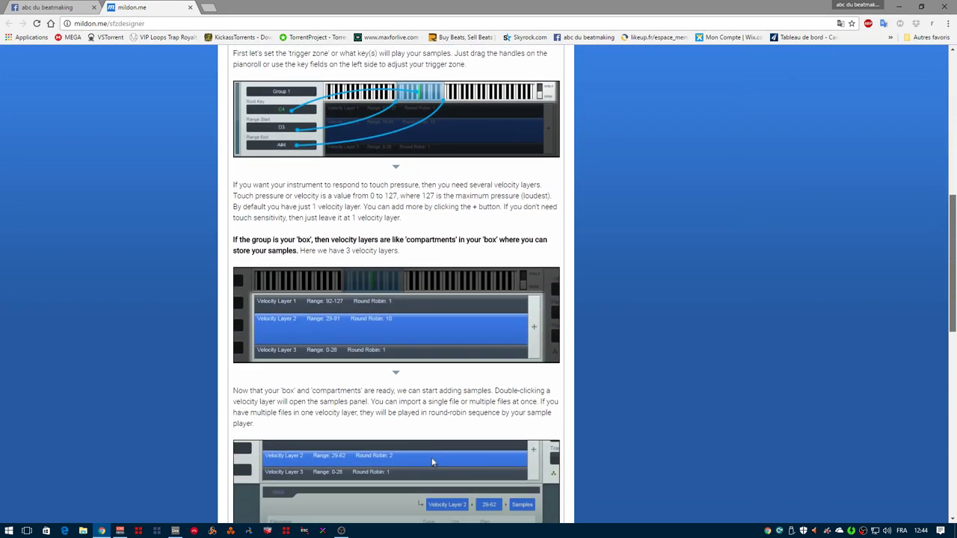
pyautogui.scroll(-5, 431, 365)
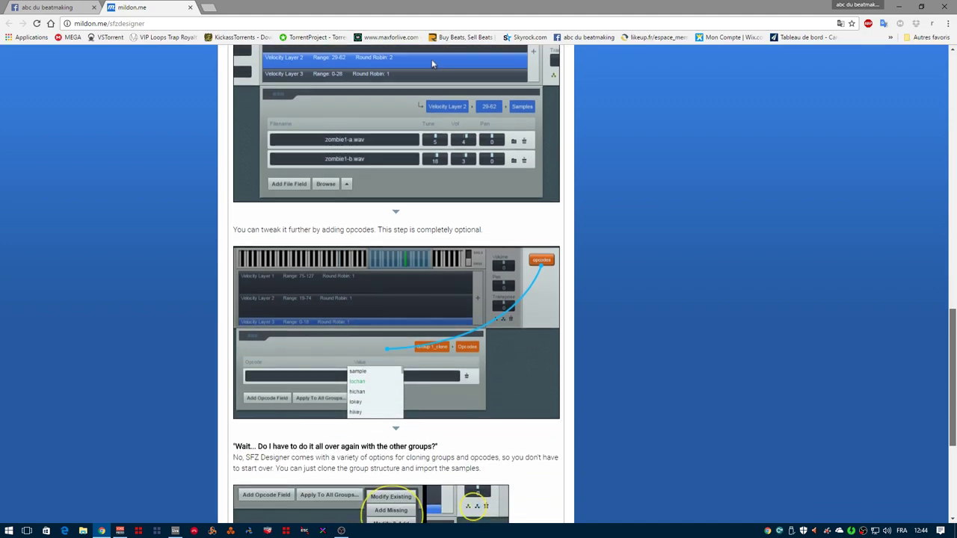
pyautogui.scroll(15, 928, 130)
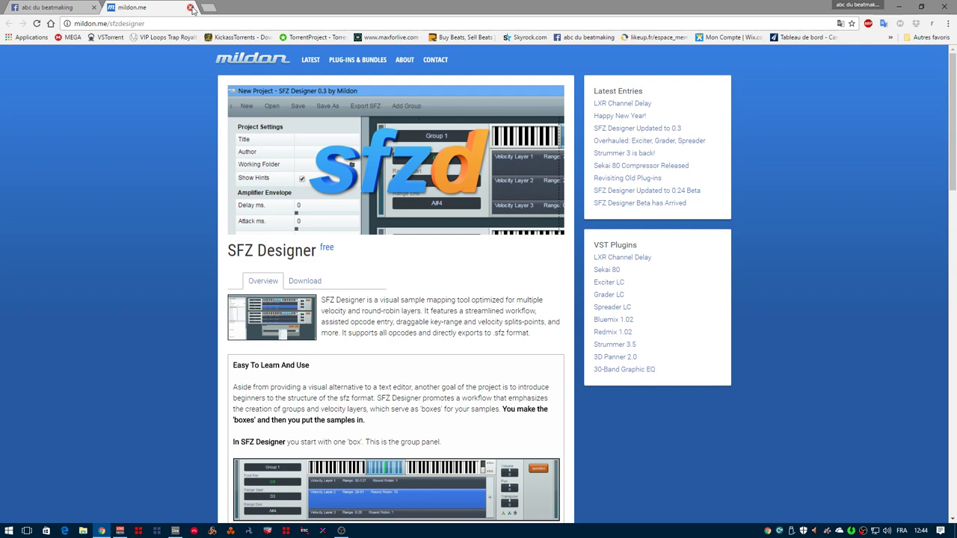
# Step: Return to the Facebook group page, switch back to Ableton Live and move the Zampler-RX window closer to the Master track
pyautogui.click(49, 7)
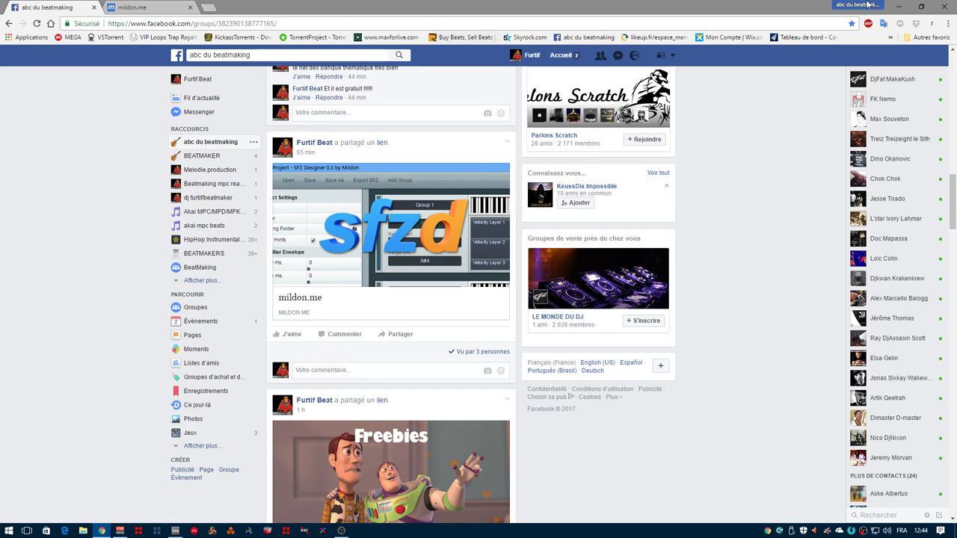
pyautogui.click(898, 6)
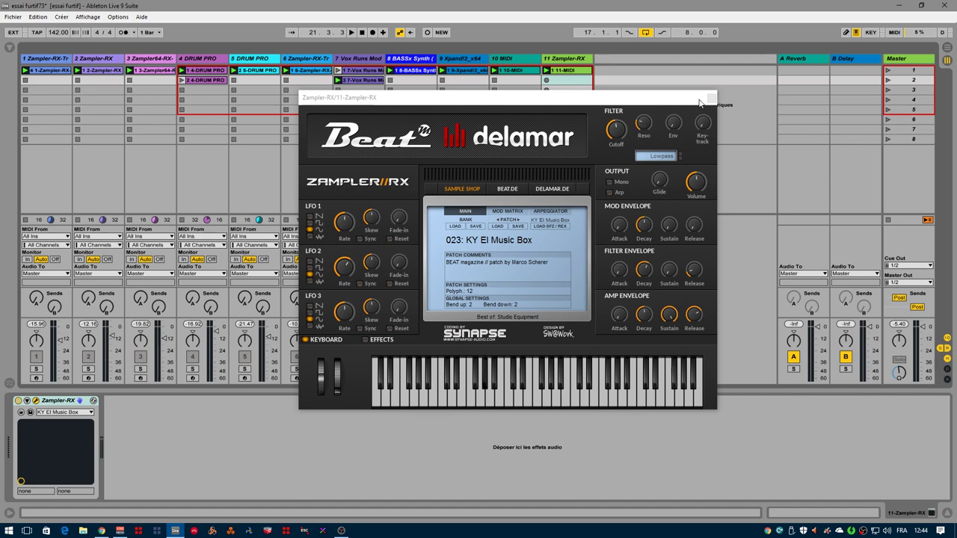
pyautogui.moveTo(693, 101); pyautogui.dragTo(842, 79)
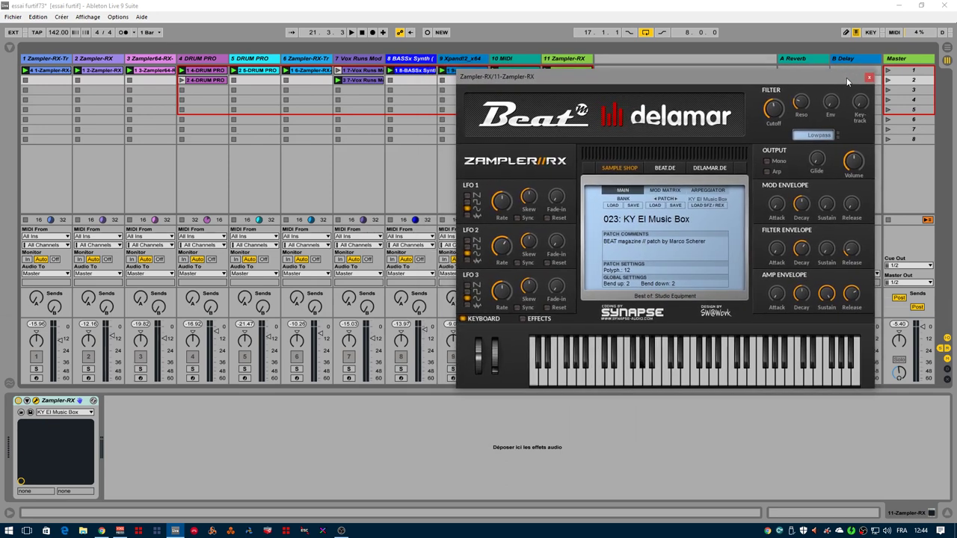
# Step: Restart playback and lower the Master track's volume
pyautogui.press('space')
pyautogui.moveTo(922, 326); pyautogui.dragTo(922, 333)
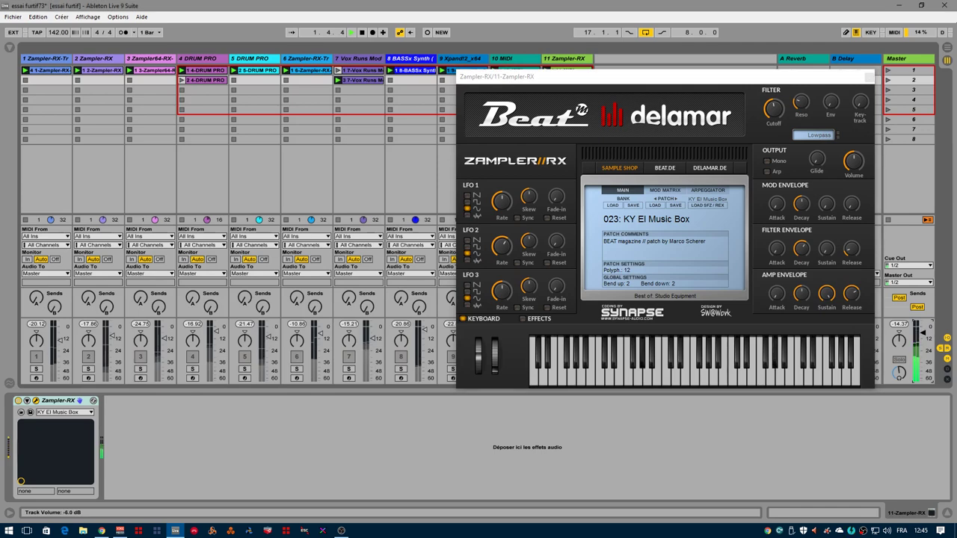
# Step: Move the Zampler-RX window below the mixer and turn off solo on track 11
pyautogui.click(807, 81)
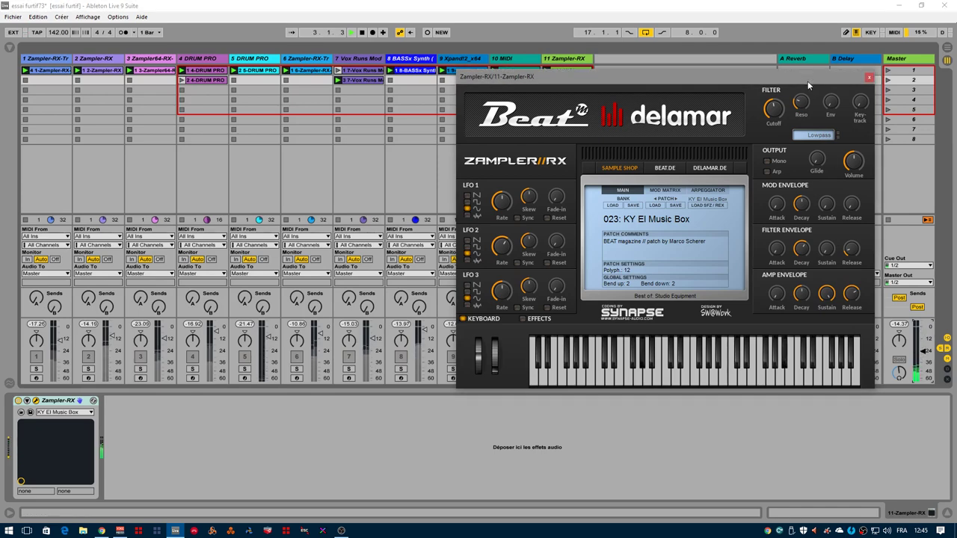
pyautogui.moveTo(807, 81); pyautogui.dragTo(784, 412)
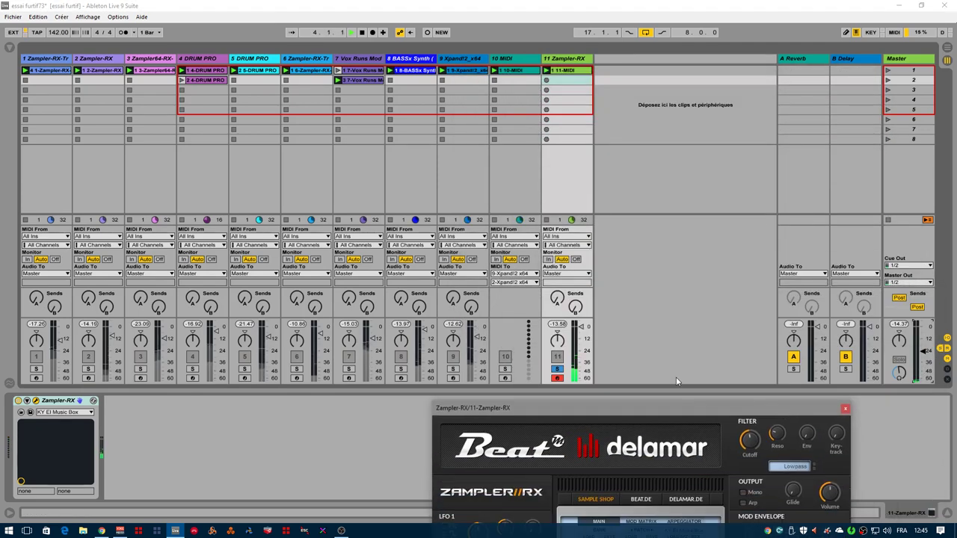
pyautogui.click(557, 370)
# Step: Bring the full Zampler-RX window back into view and raise the Master volume to about -17 dB
pyautogui.moveTo(648, 406); pyautogui.dragTo(646, 159)
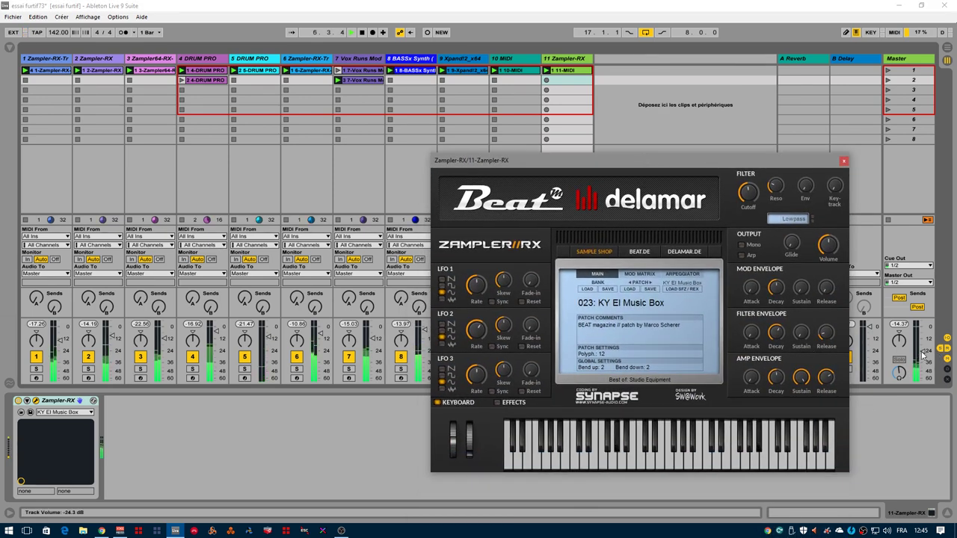
pyautogui.moveTo(924, 356); pyautogui.dragTo(924, 343)
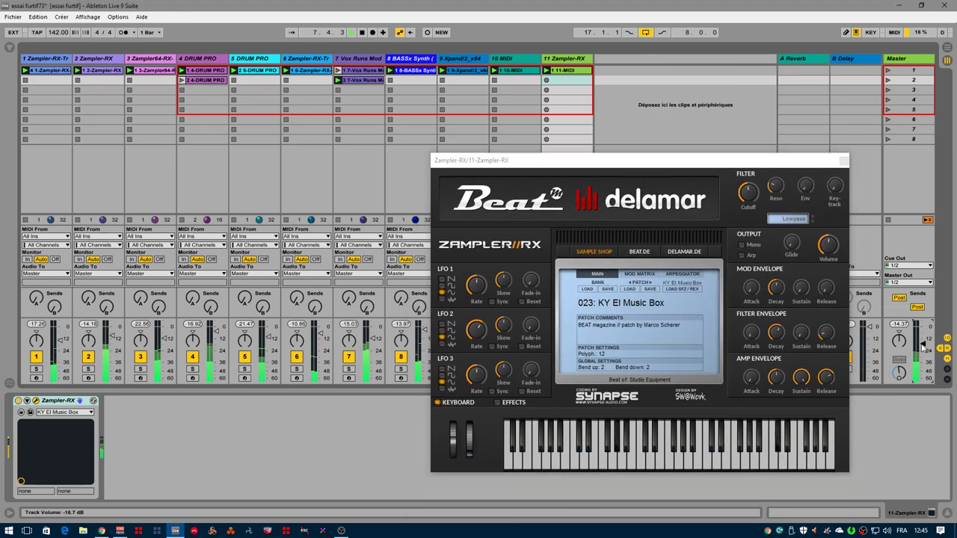